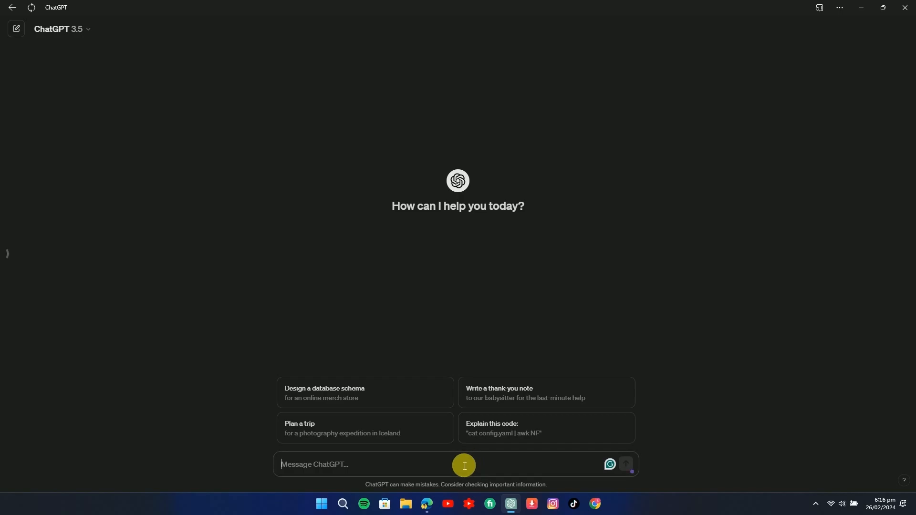
Step: Ask for an interesting story written line by line, with one line summarising one chapter, and review the generated chapters
type("Create an interesting story in this format: Line by line with one line summarising one chapter")
key("Return")
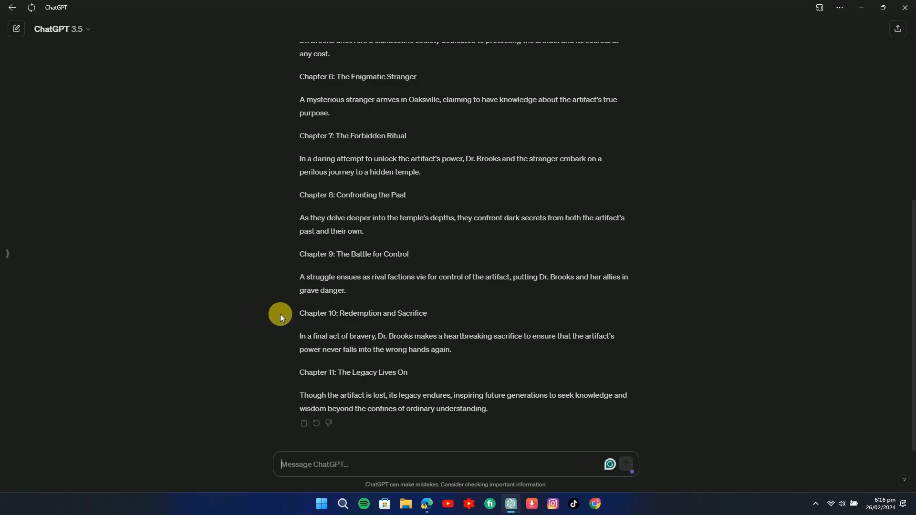
scroll(302, 325, "up", 7)
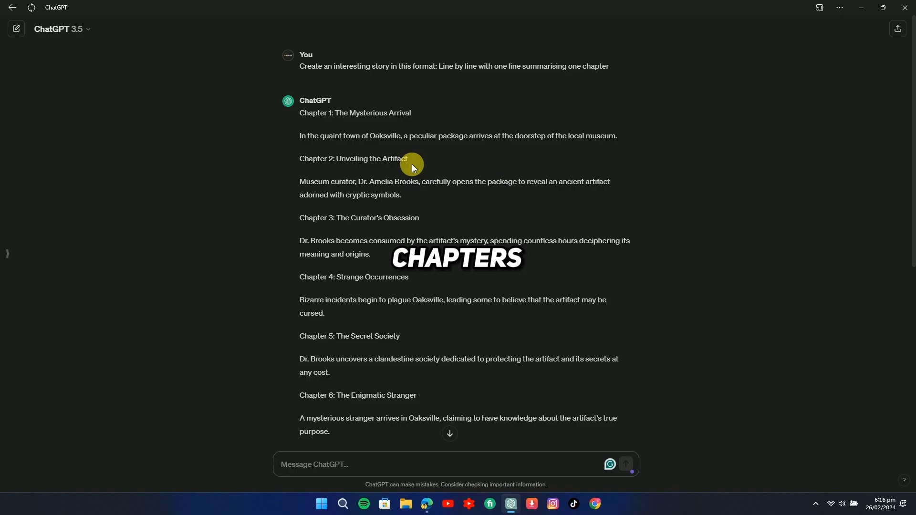
scroll(287, 143, "down", 4)
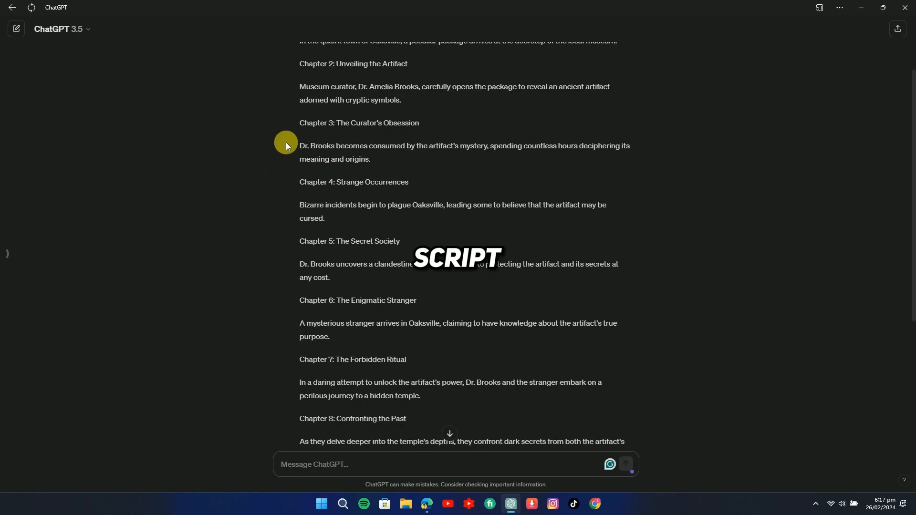
scroll(296, 174, "up", 4)
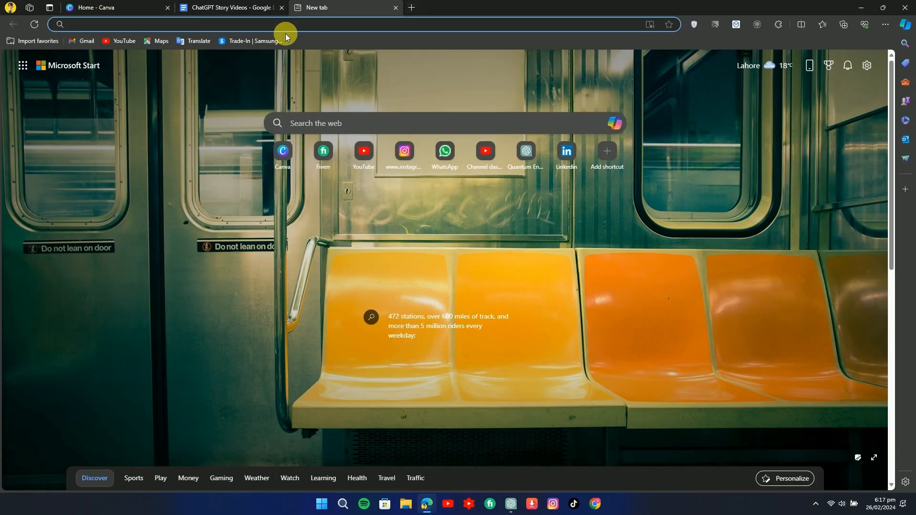
Step: Switch to Edge, open Bing Image Creator at bing.com/images/create, and generate images from the story's Chapter 1 line
type("bing.com/images/create?FORM=IRPGEN")
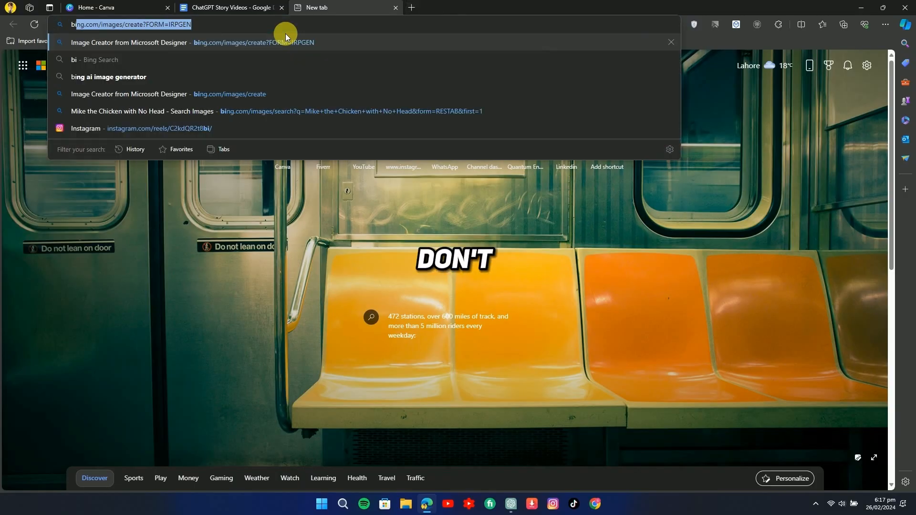
left_click(286, 45)
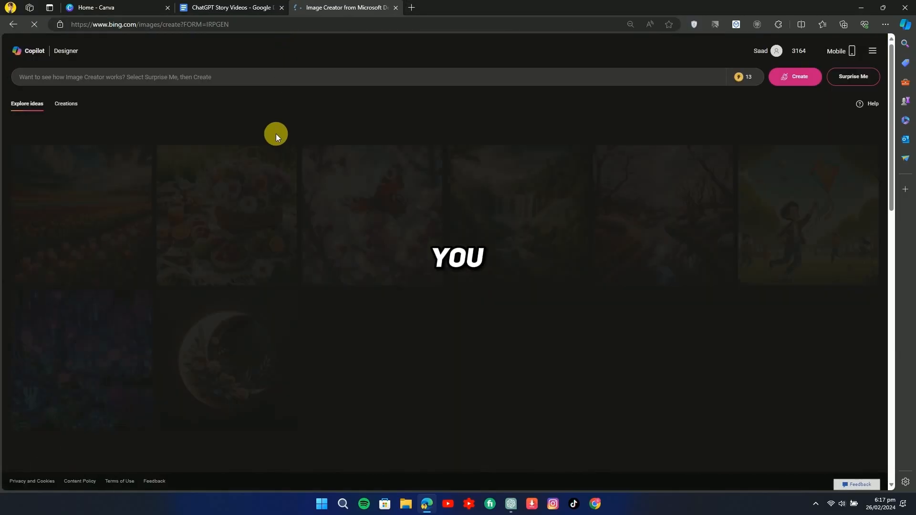
left_click(511, 504)
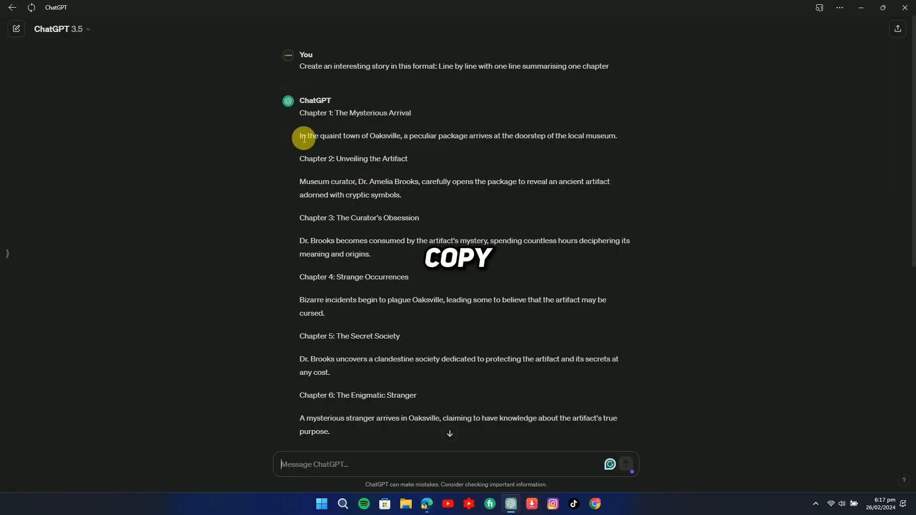
left_click_drag(304, 138, 607, 129)
key("ctrl+c")
left_click(427, 504)
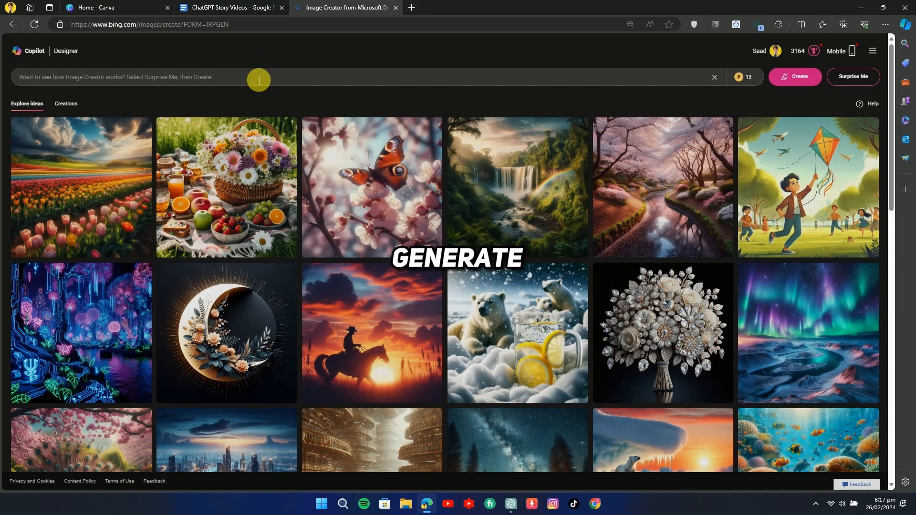
left_click(259, 79)
key("ctrl+v")
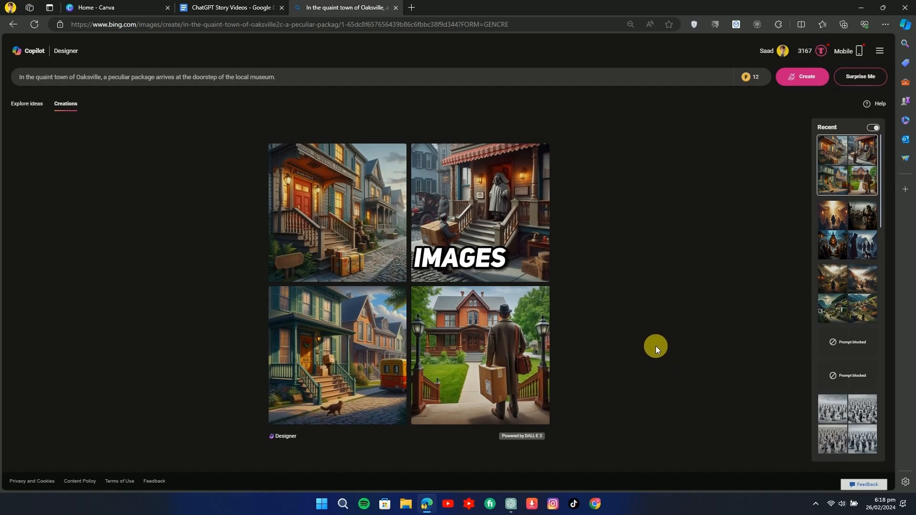
Step: Download the image of the man carrying a package to the house as 1 in the ChatGPT Story videos folder, and close its preview
left_click(499, 321)
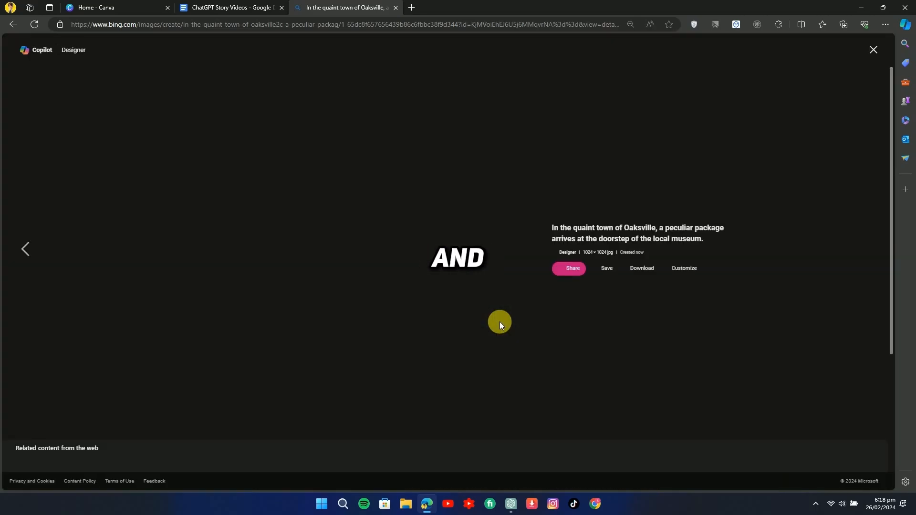
left_click(637, 260)
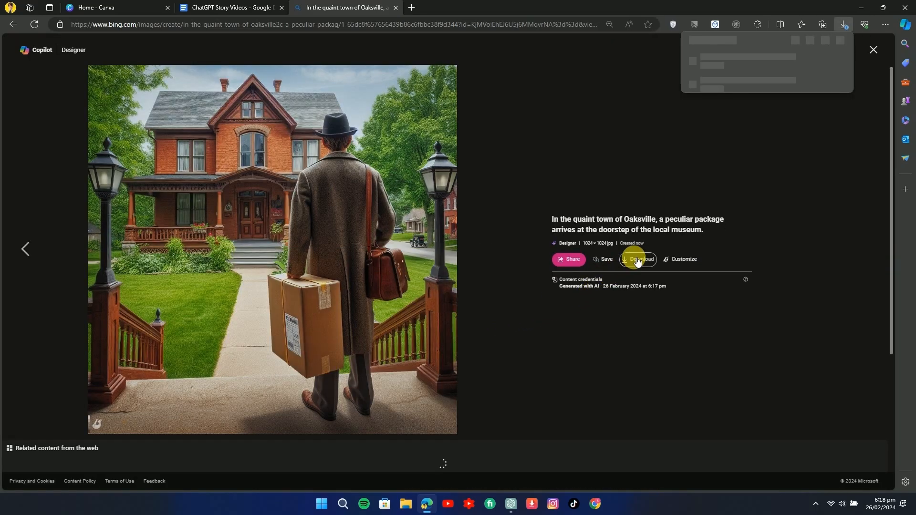
left_click(782, 69)
type("1")
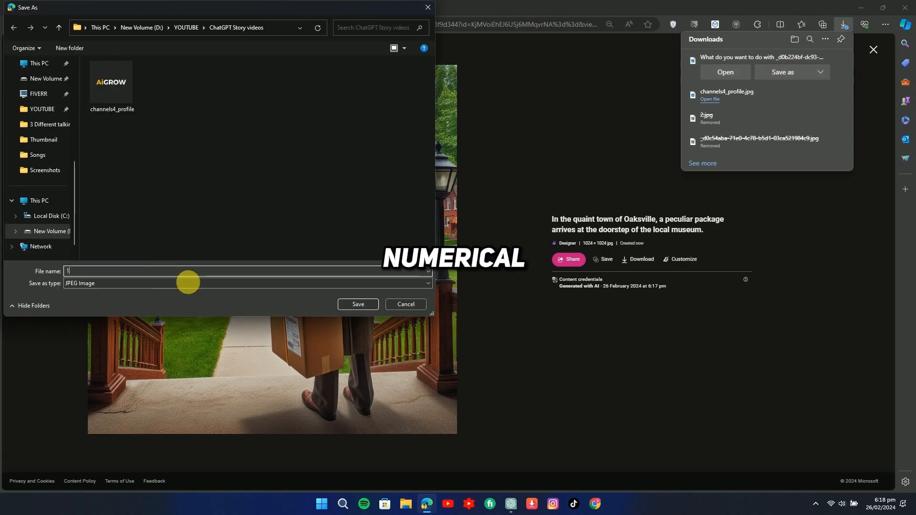
left_click(345, 304)
key("Escape")
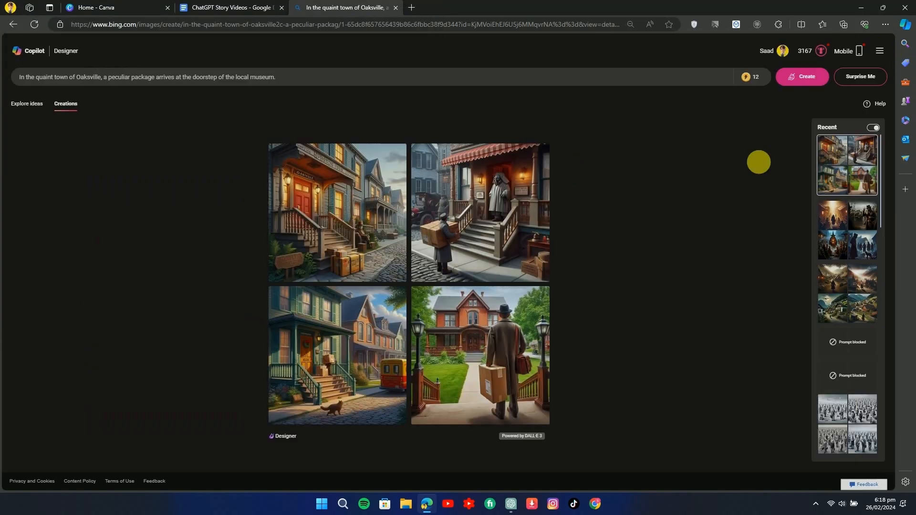
Step: Copy the Chapter 2 line from the ChatGPT story and generate images from it in Image Creator
key("alt+Tab")
left_click_drag(298, 182, 403, 196)
key("ctrl+c")
key("ctrl+v")
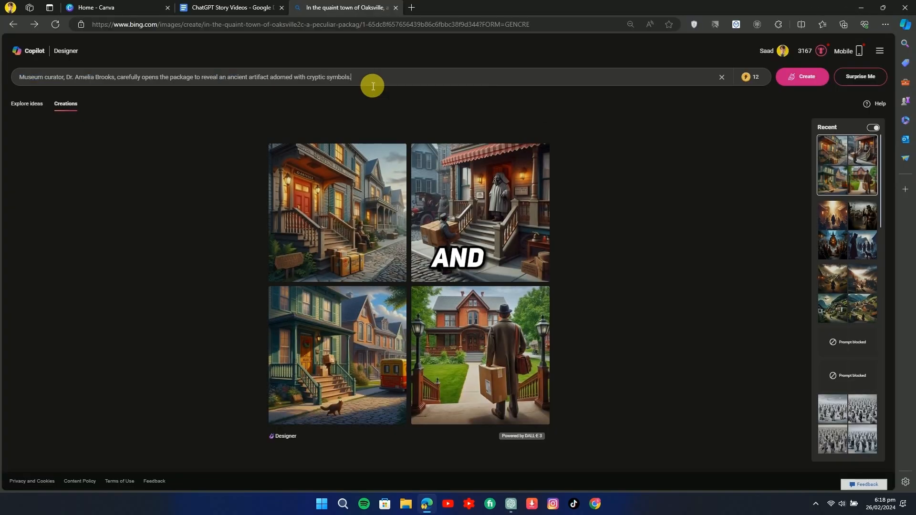
key("Return")
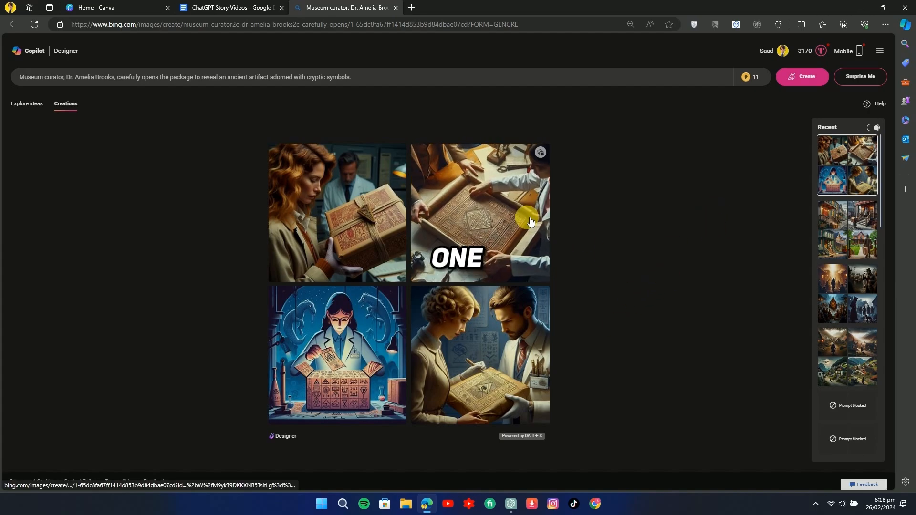
Step: Download the generated image of hands unrolling the symbol-covered artifact on a desk
left_click(525, 217)
left_click(634, 265)
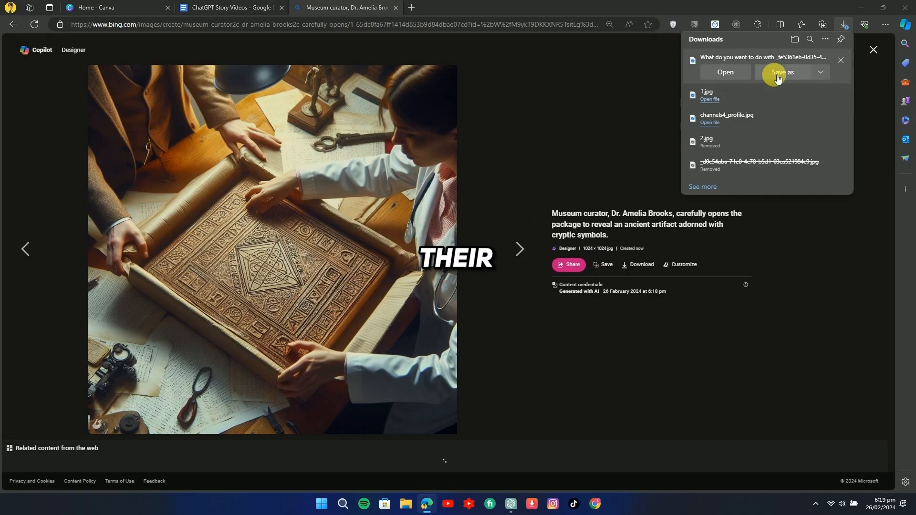
left_click(776, 75)
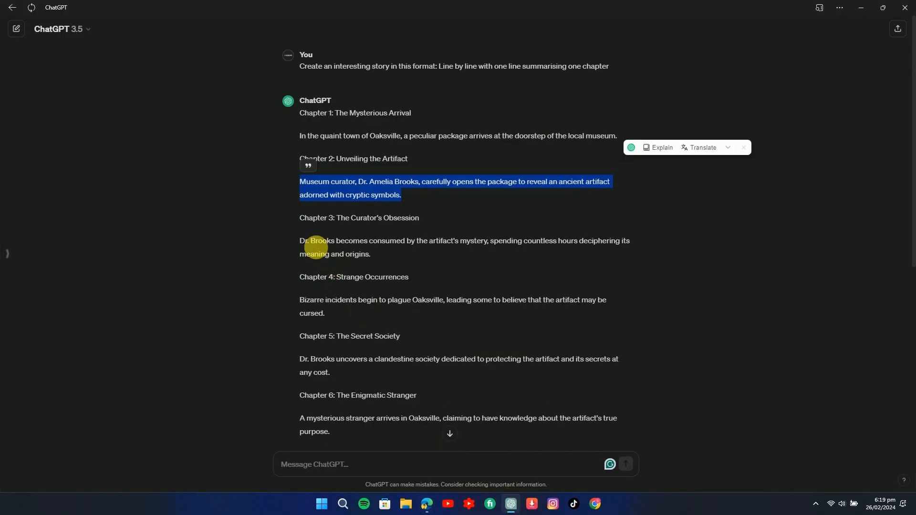
Step: Copy the Chapter 3 line from the ChatGPT story and use it as the new Image Creator prompt
left_click_drag(300, 241, 370, 257)
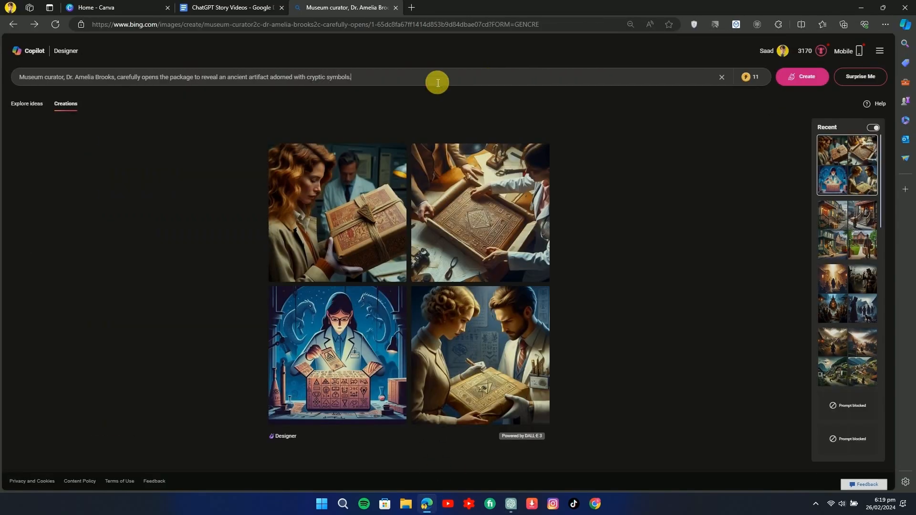
key("ctrl+a")
key("ctrl+v")
key("Return")
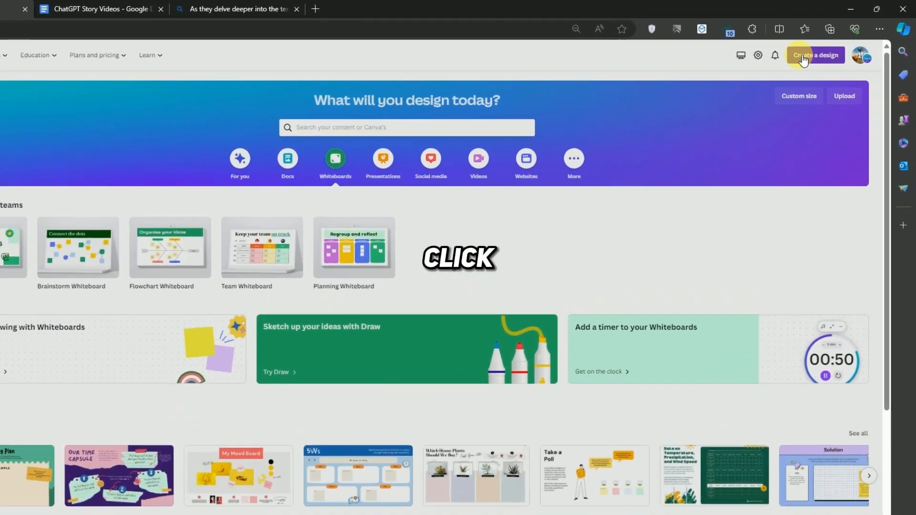
Step: Create a new custom-size Canva design of 1080 × 1920 px
left_click(818, 49)
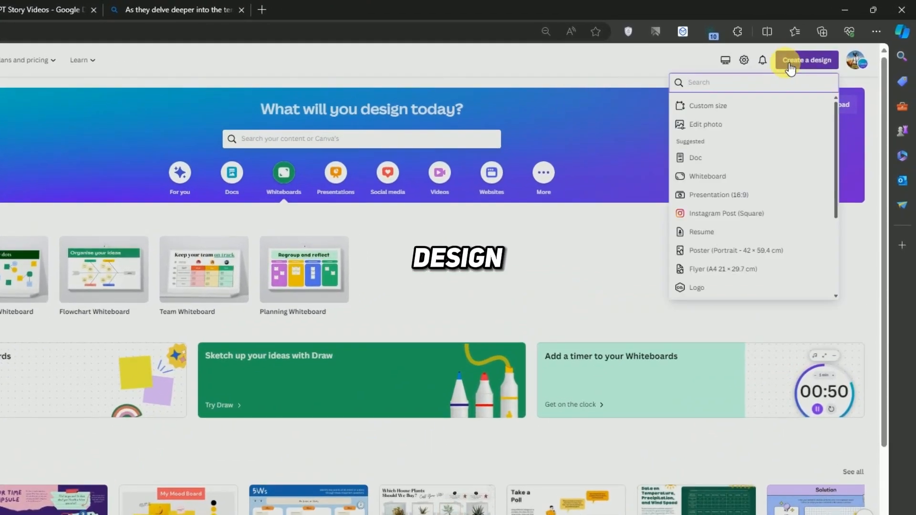
left_click(716, 108)
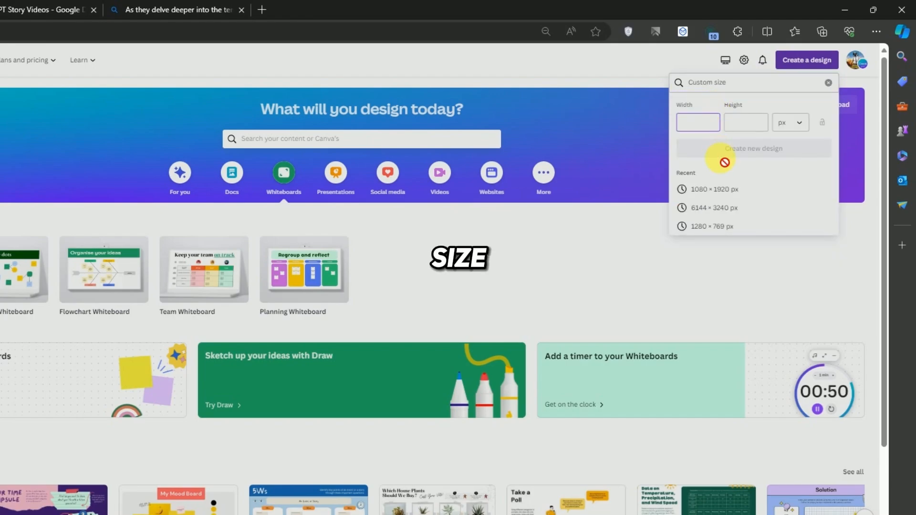
left_click(723, 189)
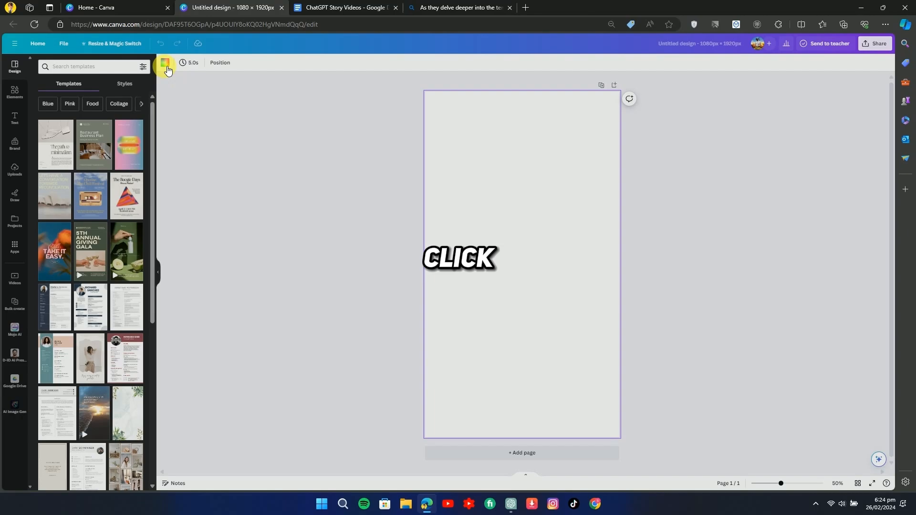
Step: Copy the colour code #1F1E1E from the ChatGPT Story Videos document and apply it as the design's background colour
left_click(166, 66)
left_click(342, 7)
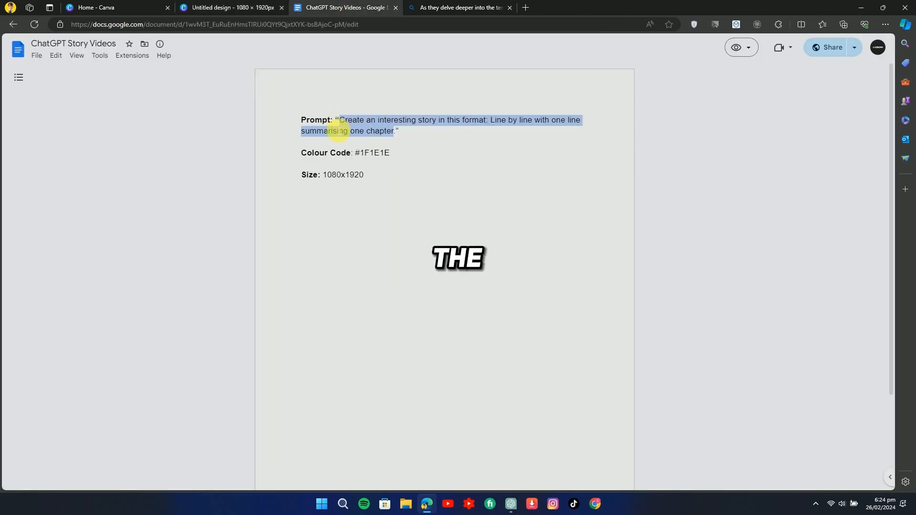
left_click_drag(355, 158, 391, 160)
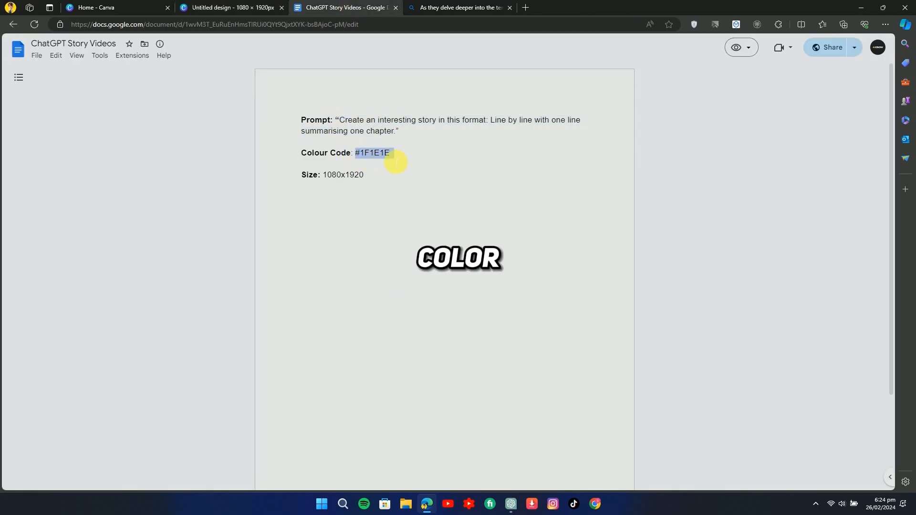
left_click(252, 7)
left_click(135, 71)
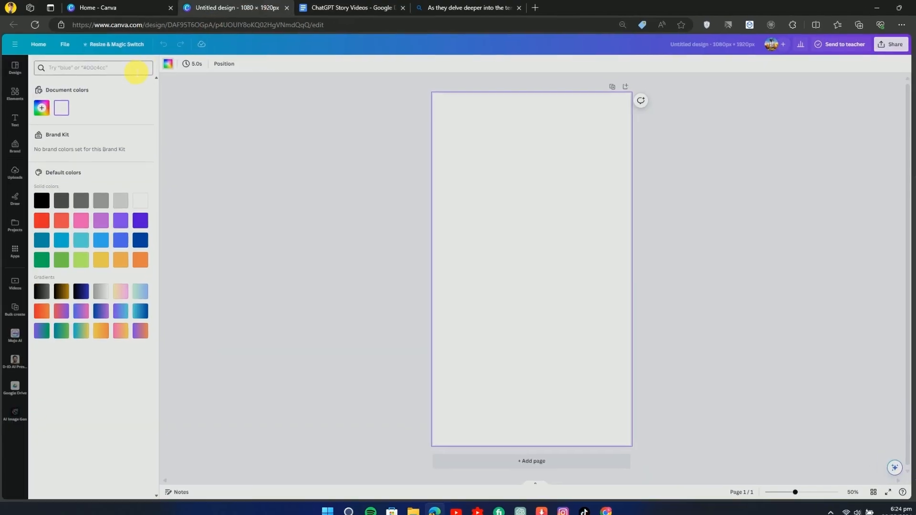
key("ctrl+v")
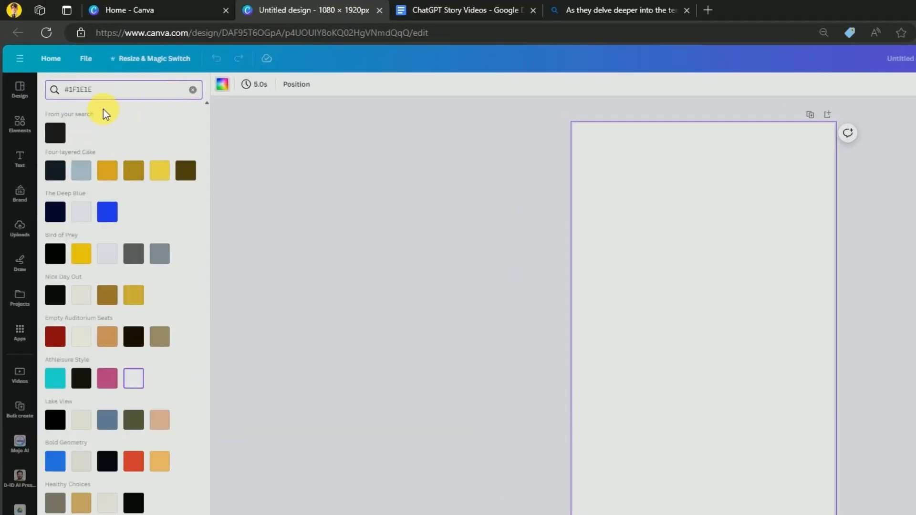
left_click(56, 134)
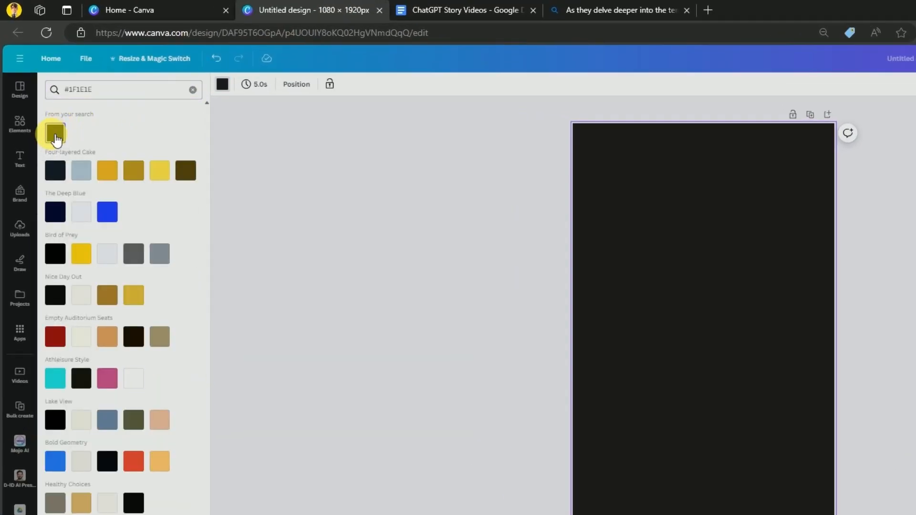
Step: Find circle frames among the elements and add the plain circle frame to the page
left_click(19, 124)
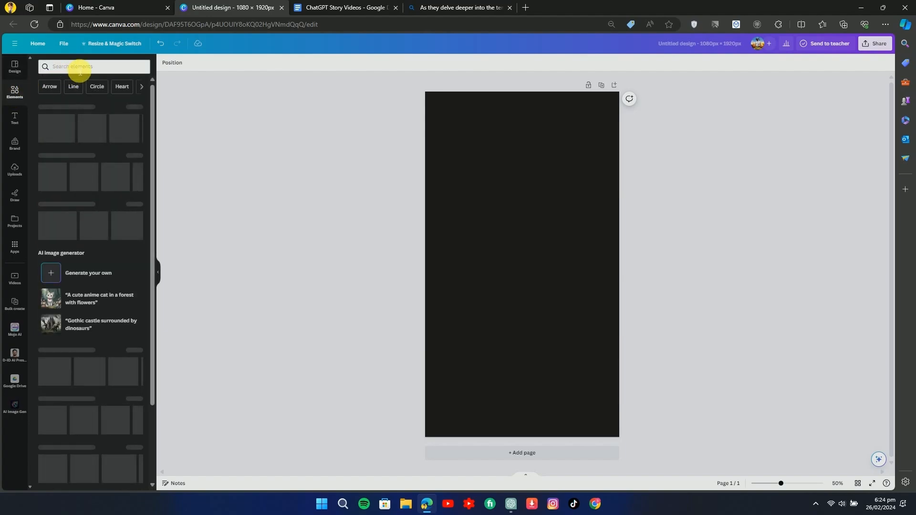
left_click(94, 87)
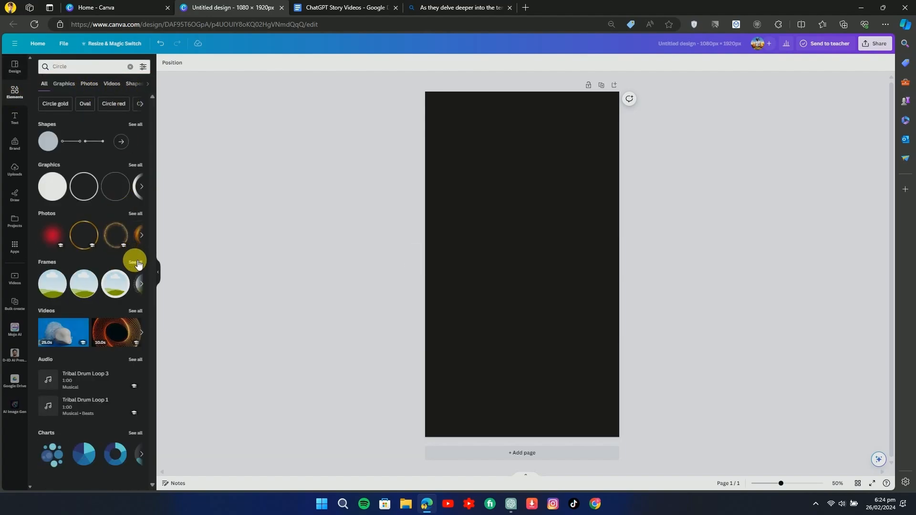
left_click(136, 263)
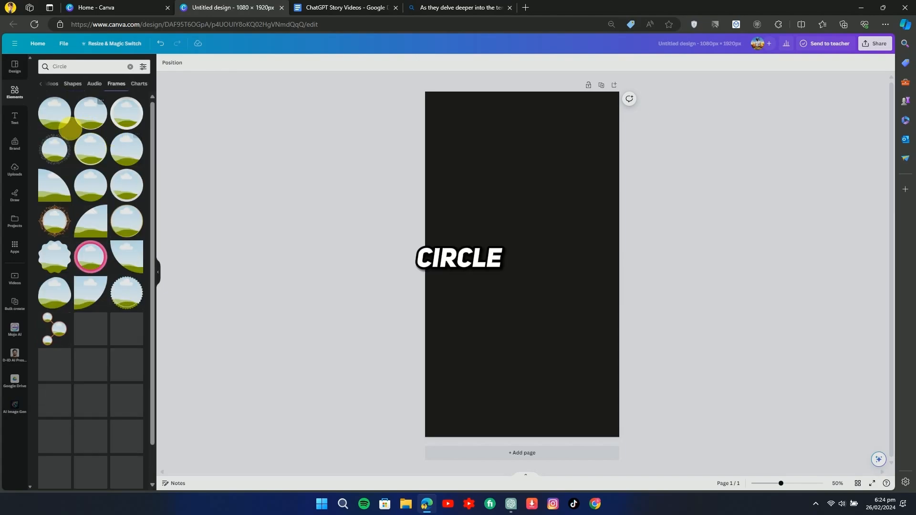
left_click(54, 114)
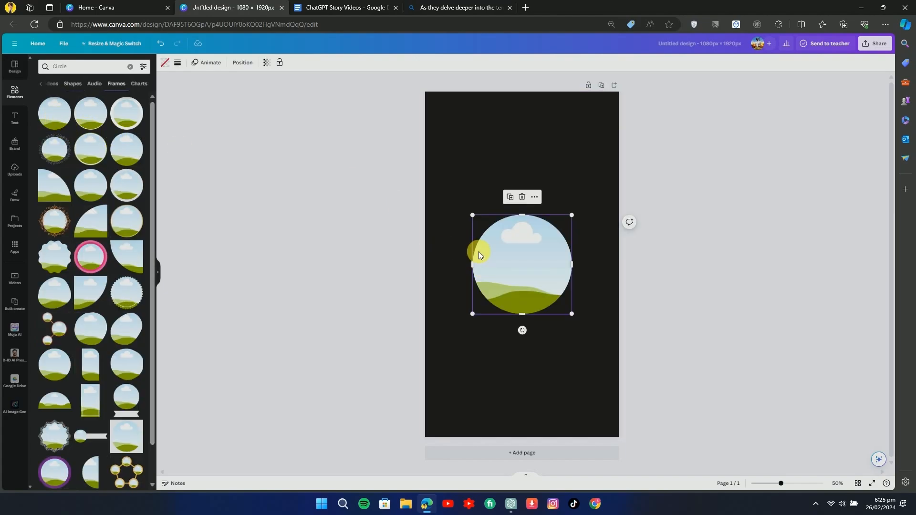
Step: Shrink the circle frame to about 99 px and place two copies, one above the other, near the page's left edge
left_click_drag(571, 314, 519, 253)
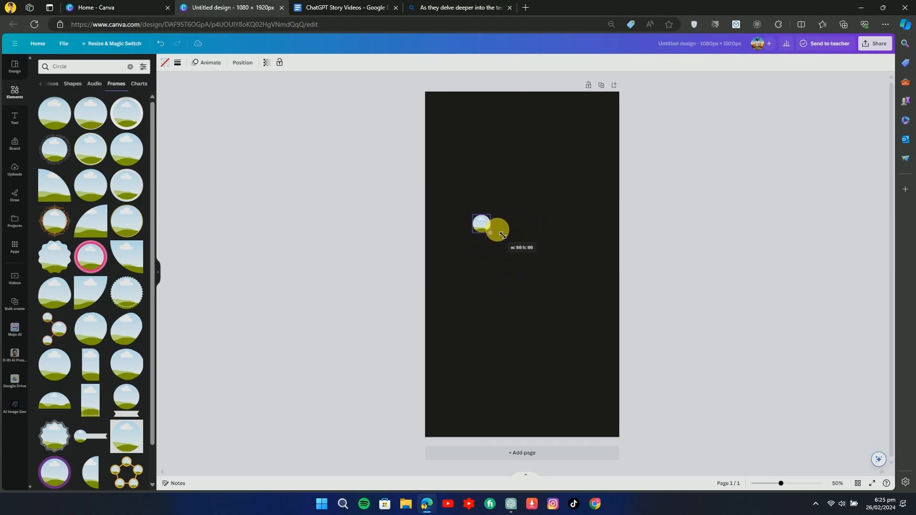
left_click_drag(502, 235, 457, 230)
left_click(444, 133)
left_click(374, 198)
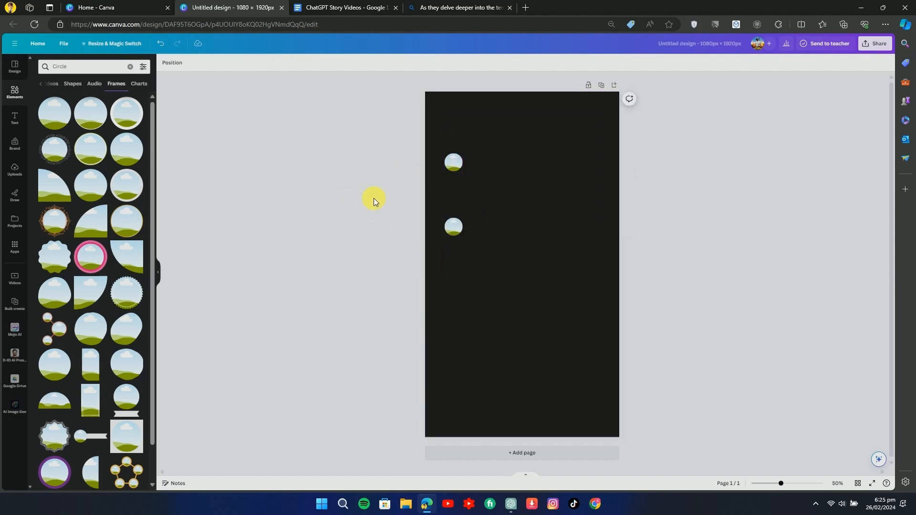
Step: Search the frames for "square", add the rounded square frame and place it below the two circle frames
left_click(67, 69)
double_click(66, 73)
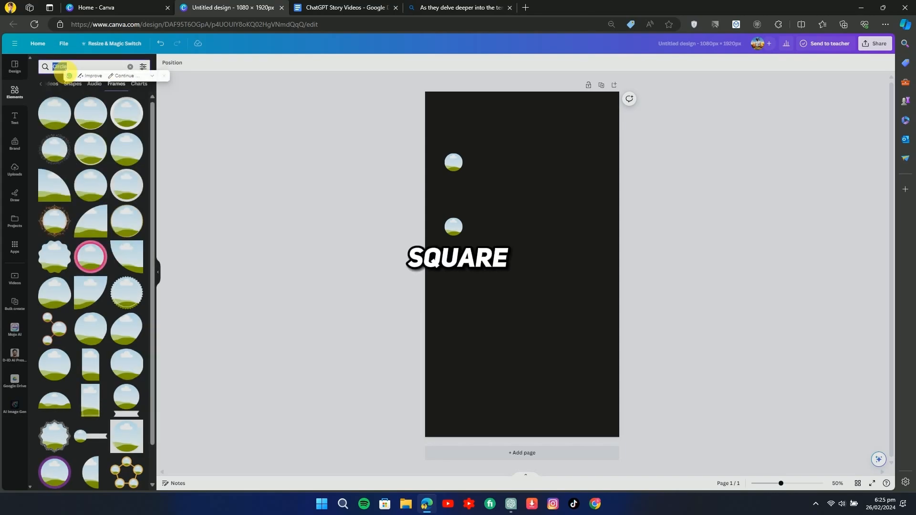
type("sq")
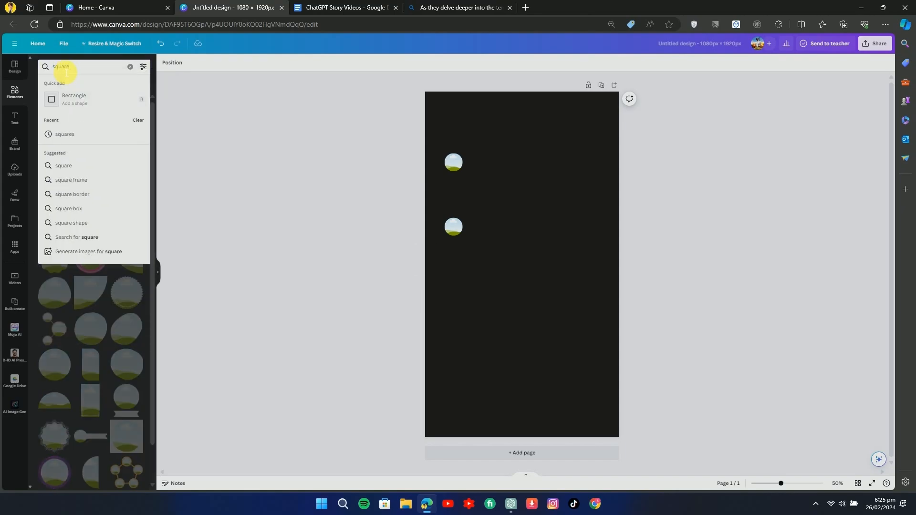
type("uare")
key("Return")
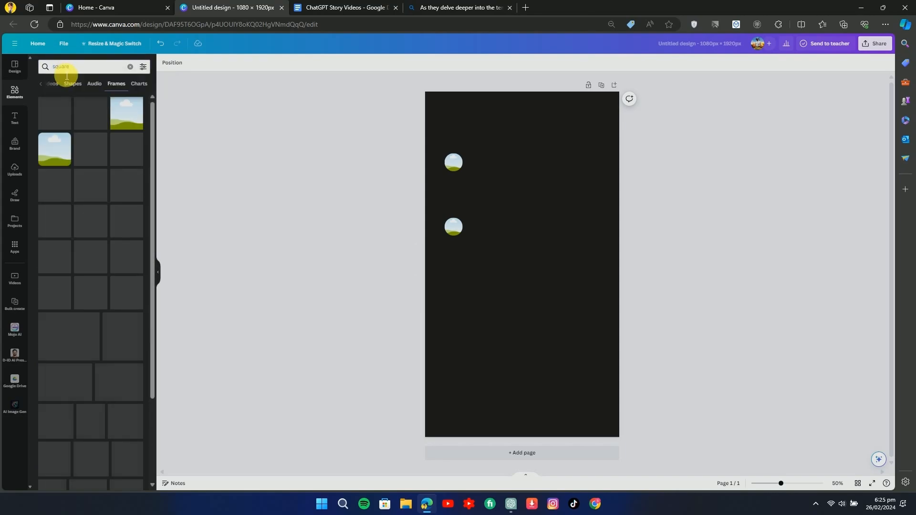
left_click(59, 141)
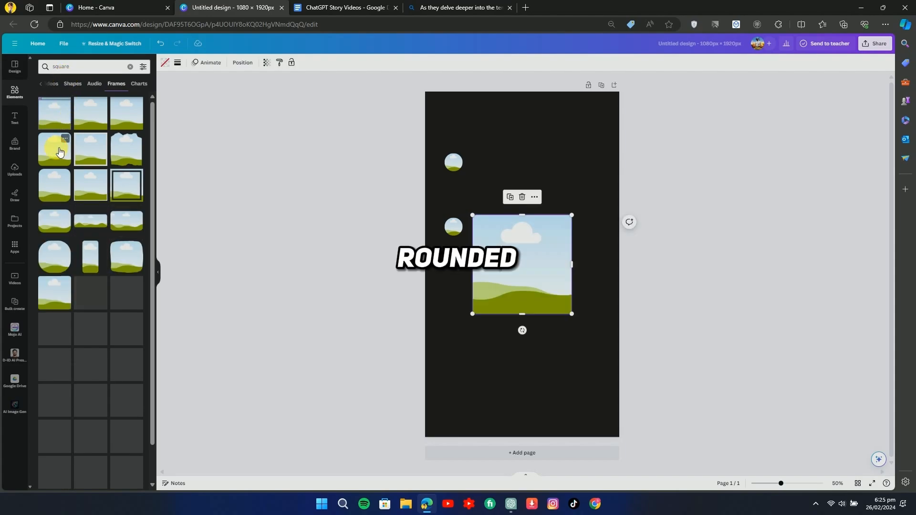
left_click_drag(485, 225, 529, 327)
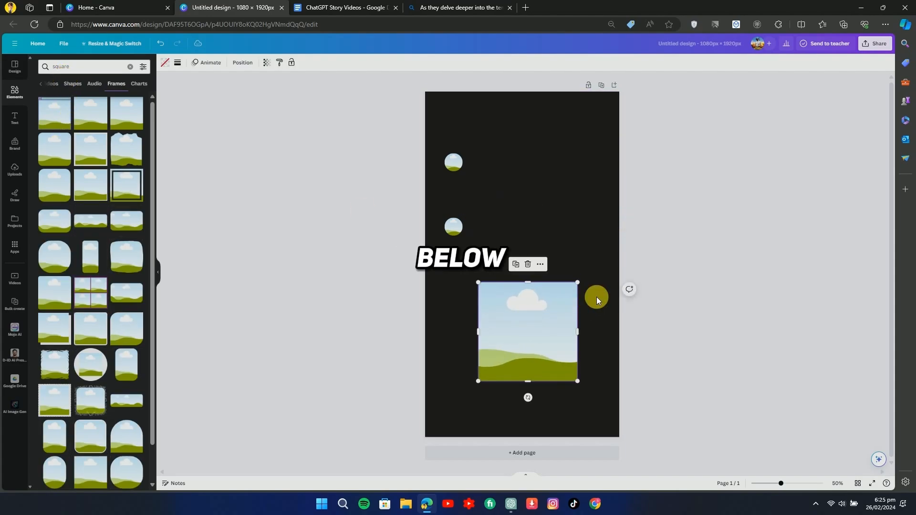
Step: Add a text box to the page and set its font to Roboto
left_click(15, 118)
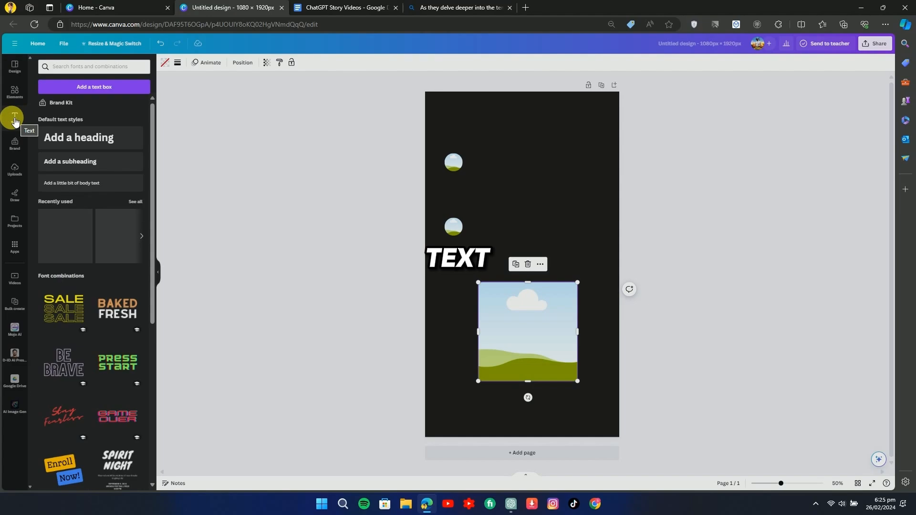
left_click(76, 91)
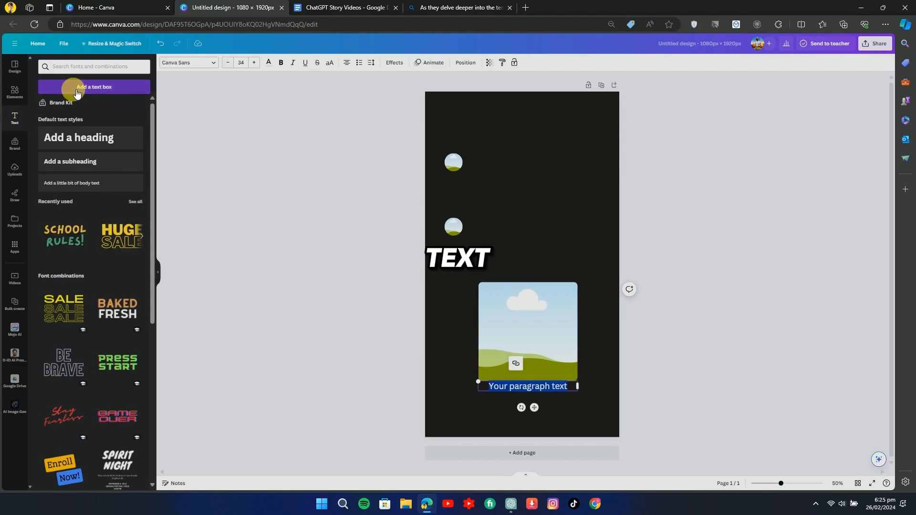
left_click(202, 67)
left_click(115, 83)
type("roboto")
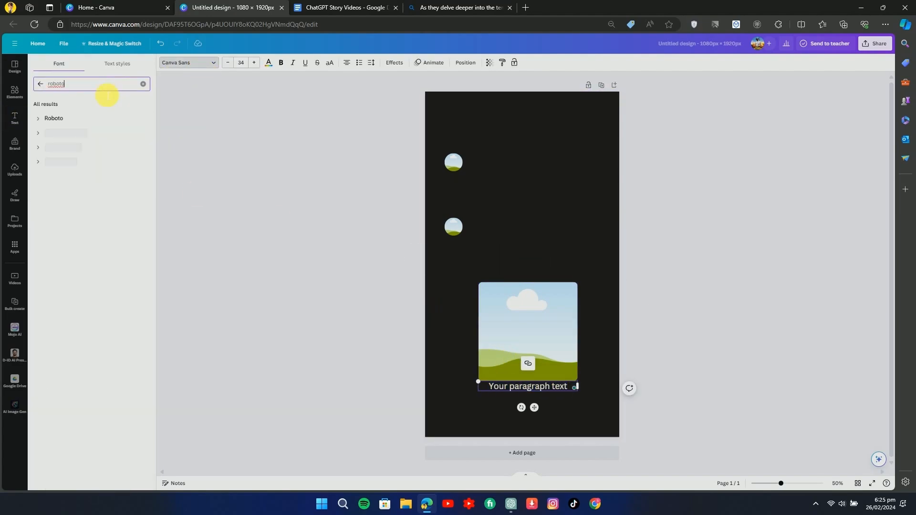
left_click(78, 122)
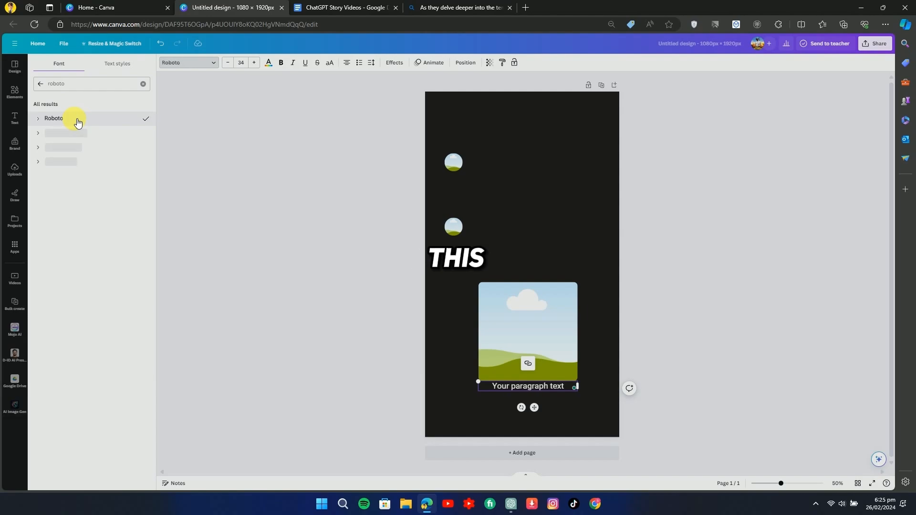
Step: Place the text box beside the upper circle frame, change its text to "You" and make it bold
left_click_drag(535, 408, 489, 163)
type("You")
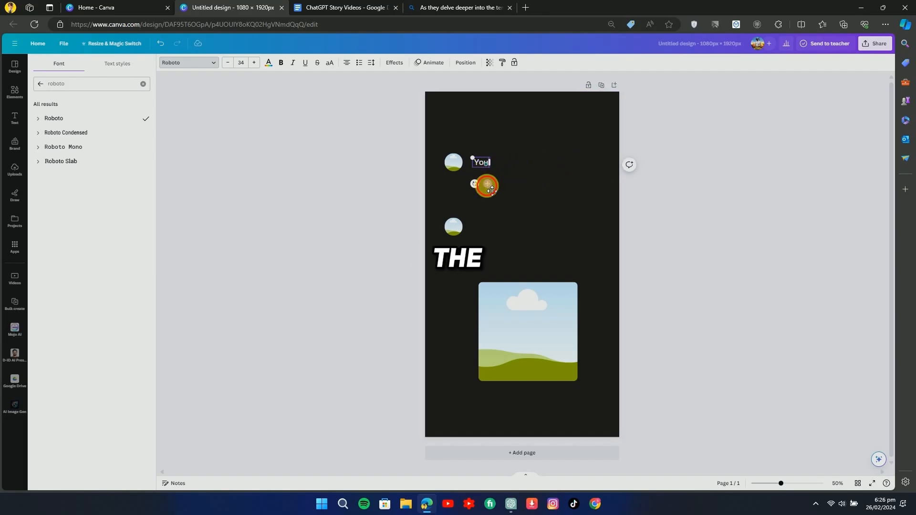
double_click(478, 164)
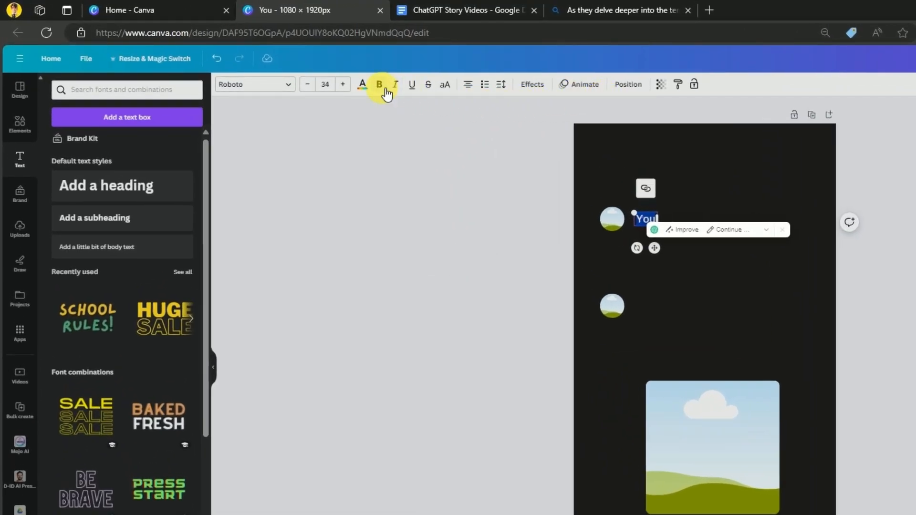
left_click(381, 86)
left_click(634, 154)
Step: Duplicate the "You" label, place the copy beside the lower circle frame and change its text to "ChatGPT"
left_click(642, 219)
left_click(631, 190)
left_click_drag(650, 223, 661, 290)
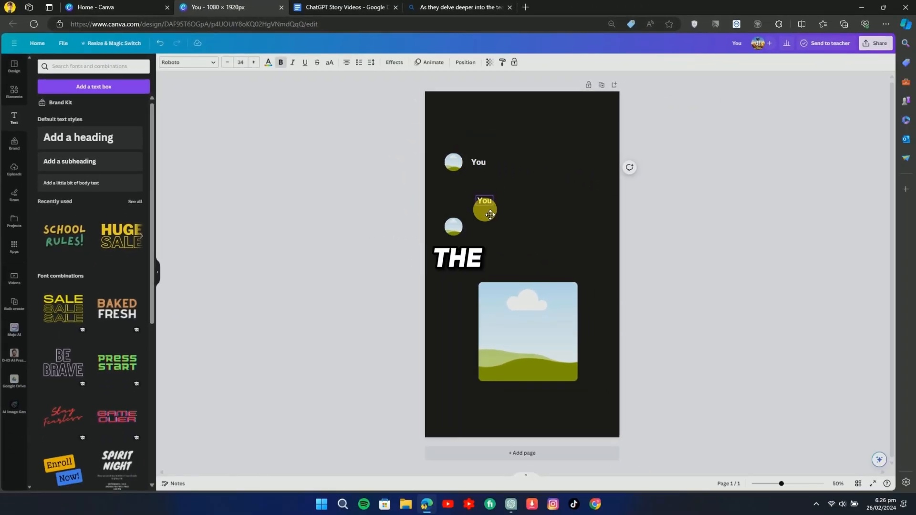
left_click_drag(489, 215, 479, 232)
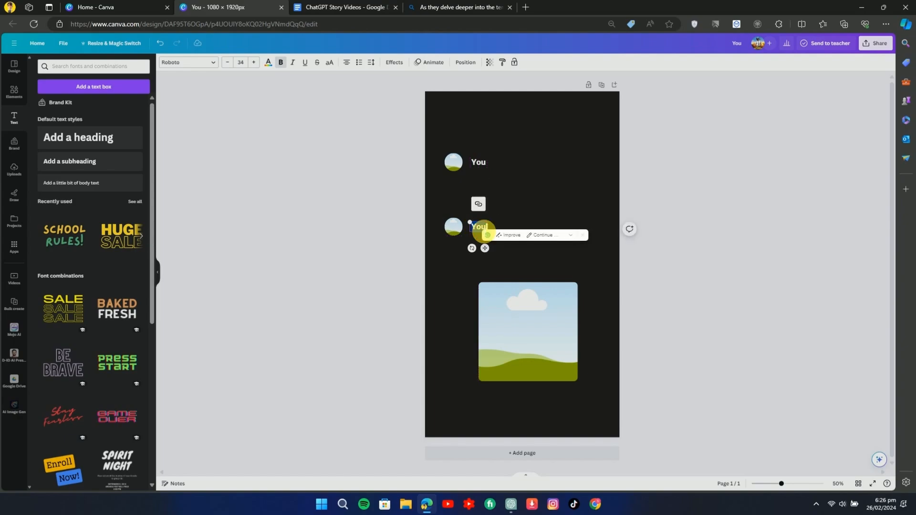
type("ChatGPT")
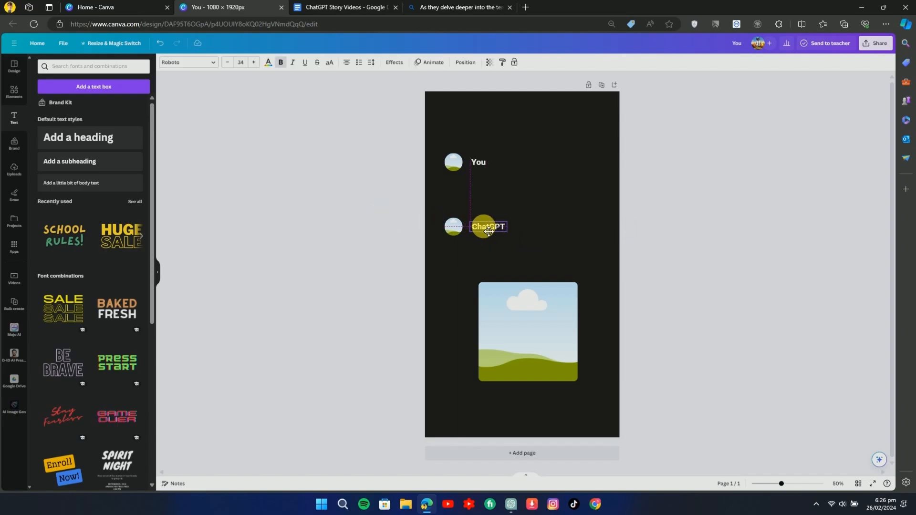
Step: Duplicate the "You" label beneath itself and turn the copy into a wider, non-bold, left-aligned text box with random placeholder text
left_click(482, 162)
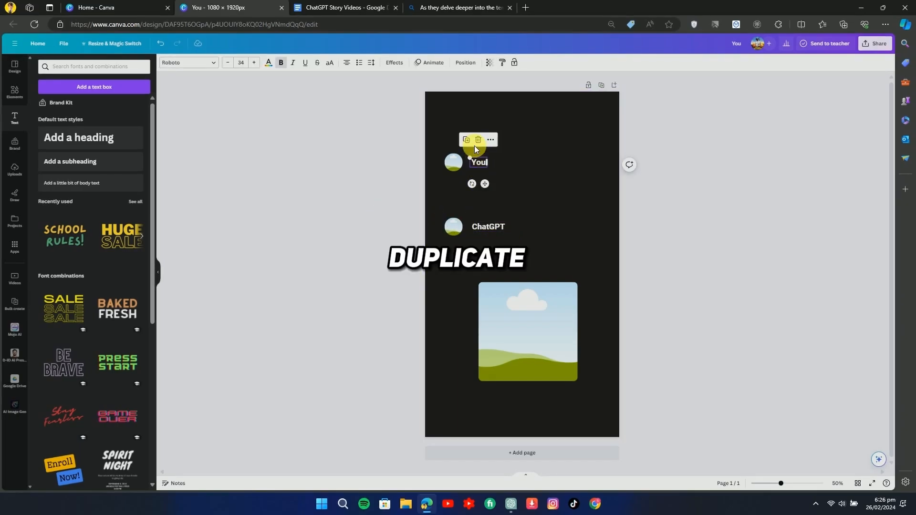
left_click(470, 142)
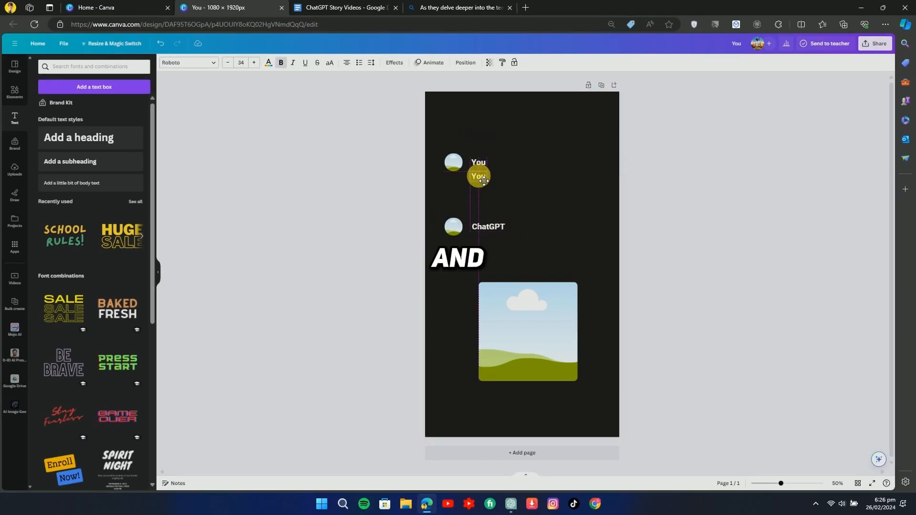
double_click(479, 176)
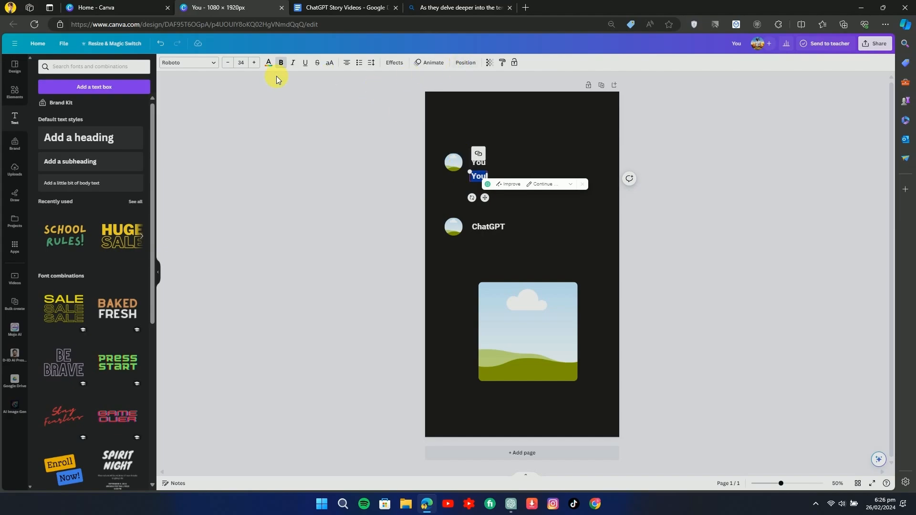
type("HDFGHD gfdhdf")
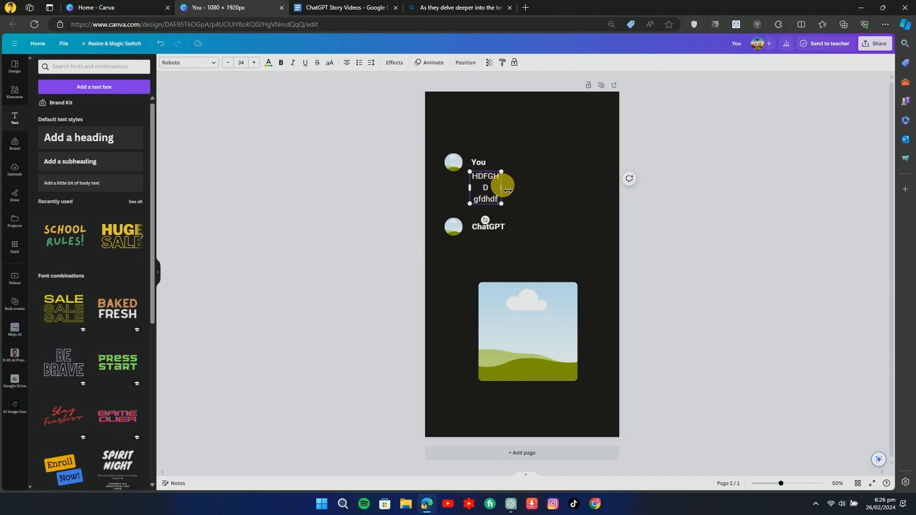
left_click_drag(508, 191, 547, 197)
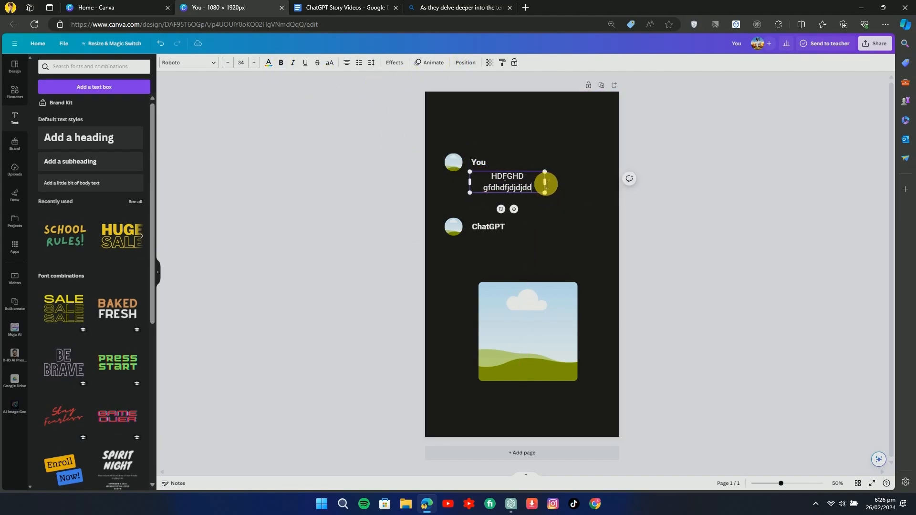
left_click(346, 63)
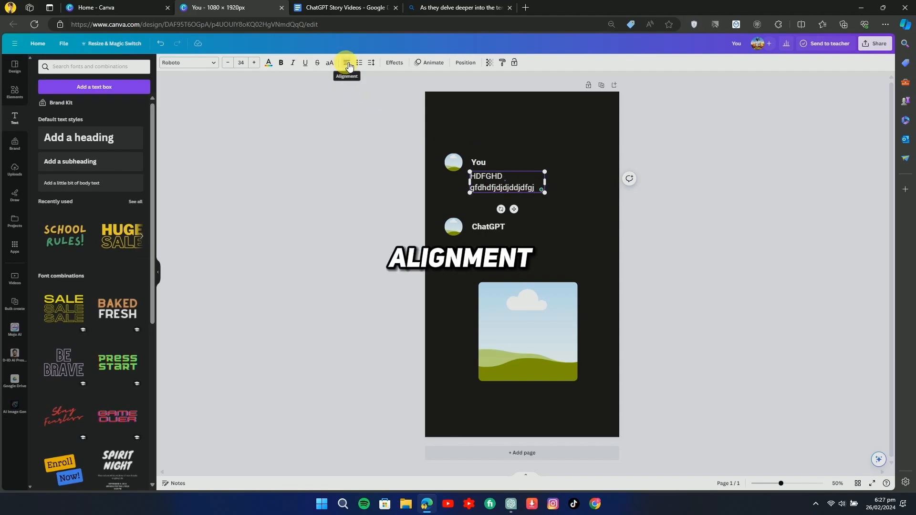
Step: Duplicate the placeholder text below the "ChatGPT" label and change the copy to "Here's the image:"
left_click(523, 154)
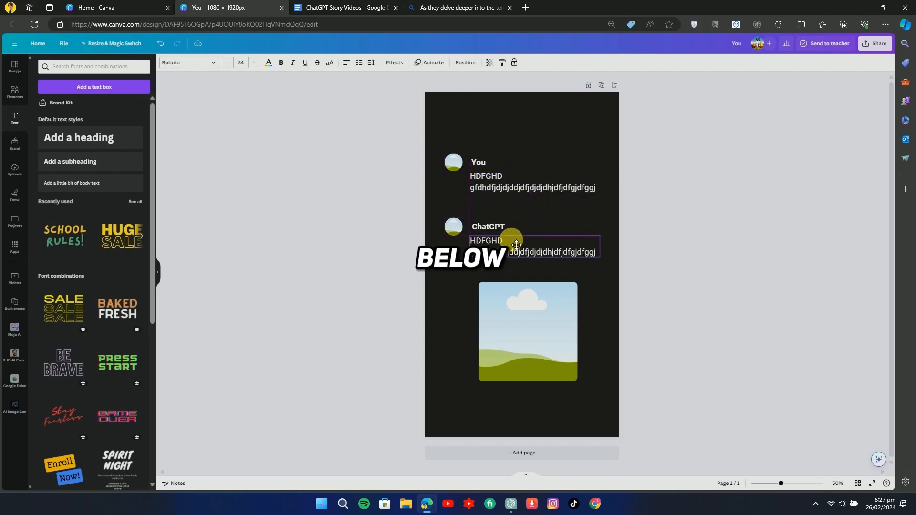
double_click(510, 252)
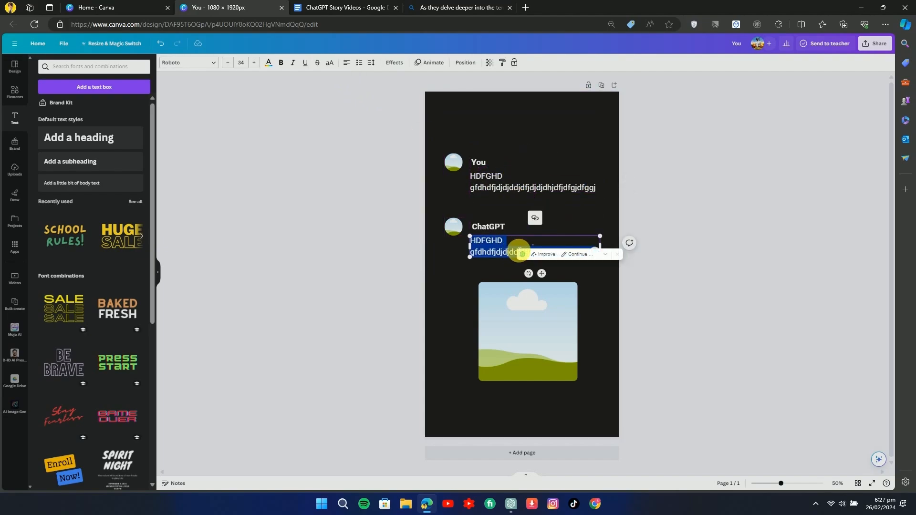
type("Here's t")
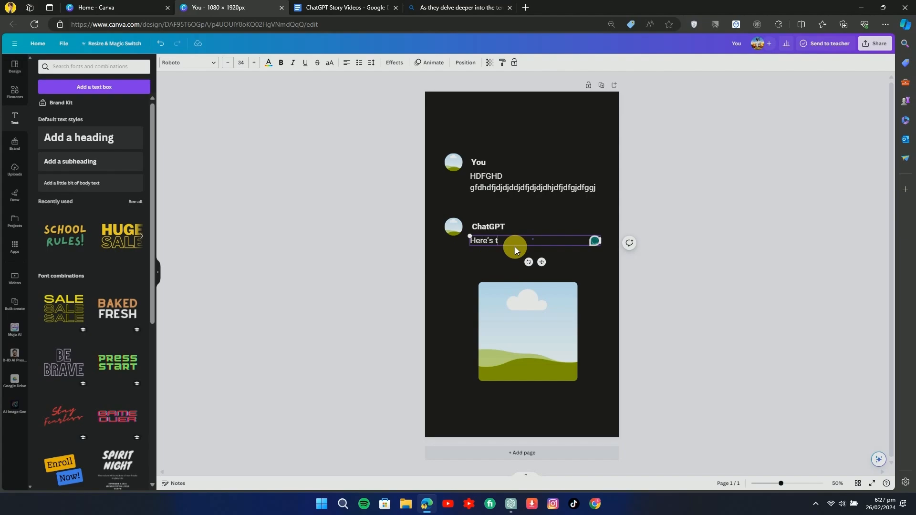
type("he image:")
left_click(395, 248)
Step: Move the square frame under "Here's the image:" and enlarge it to span the width of the message text
left_click_drag(536, 324, 536, 294)
left_click_drag(578, 351, 599, 374)
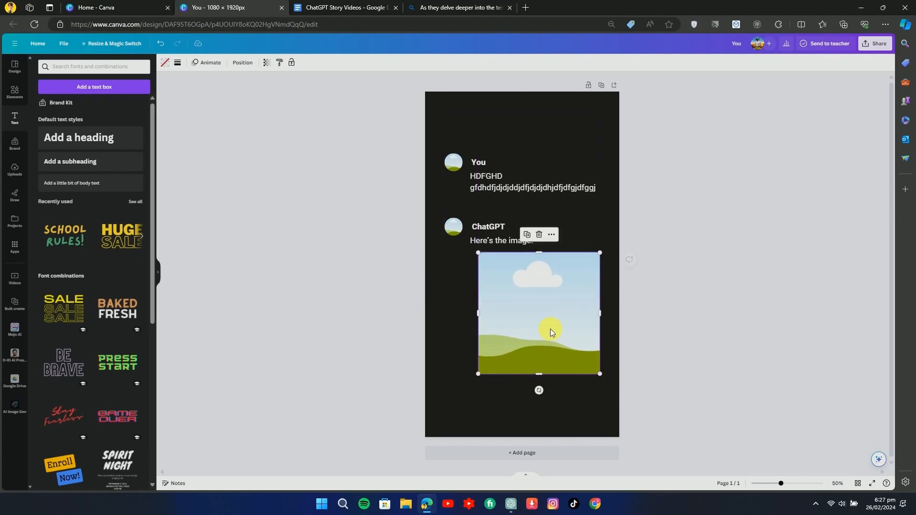
left_click_drag(534, 311, 534, 322)
left_click_drag(478, 264, 470, 257)
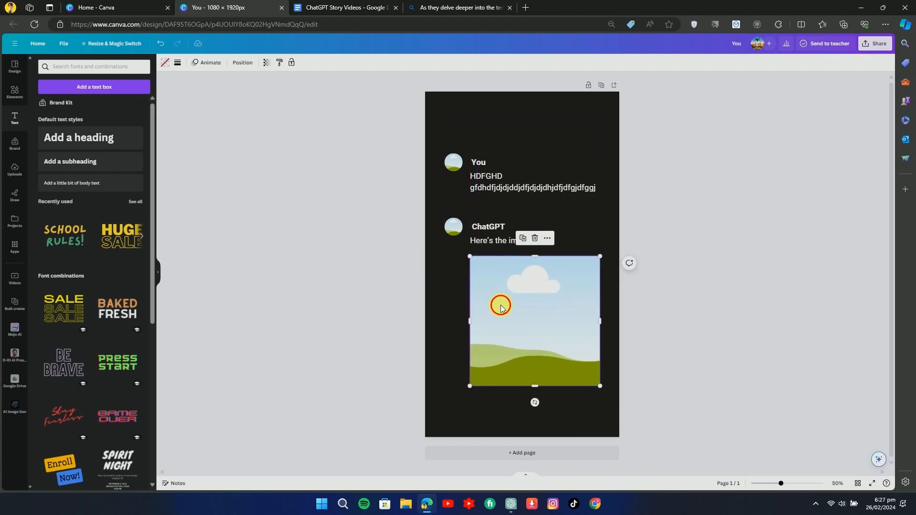
left_click(369, 294)
Step: Search the graphics for "pencil" and add the outlined pencil icon to the page
left_click(13, 92)
double_click(61, 68)
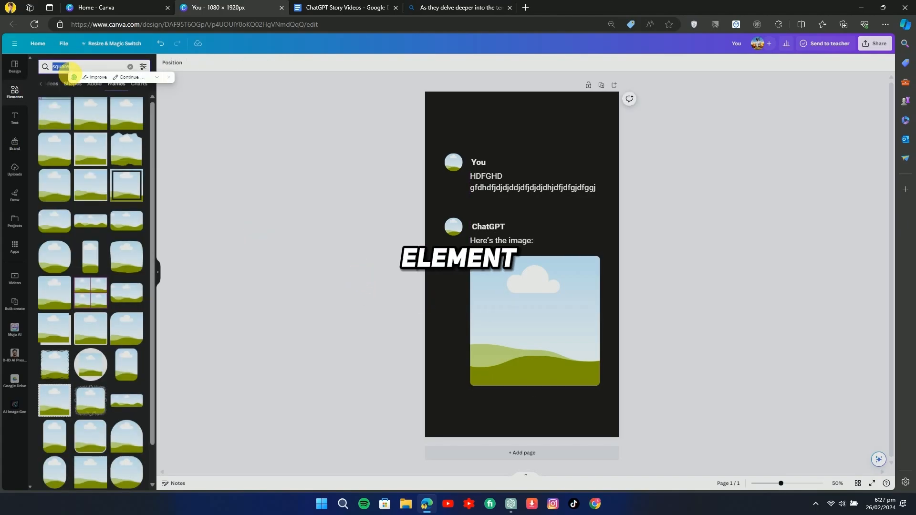
type("pencil")
key("Return")
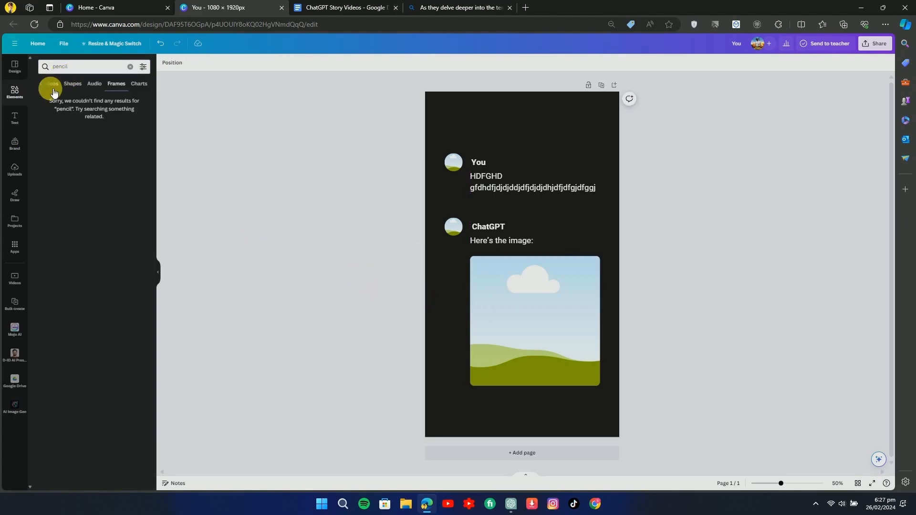
left_click(53, 89)
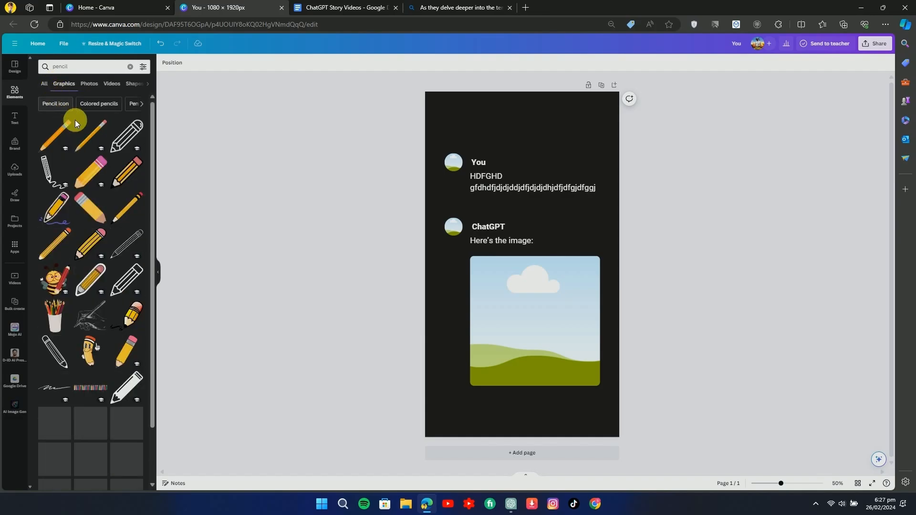
left_click(126, 136)
Step: Shrink the pencil icon to a tiny size beneath the placeholder prompt text and recolour it light grey
mouse_move(609, 290)
left_mouse_down()
mouse_move(558, 302)
mouse_move(493, 235)
mouse_move(512, 256)
mouse_move(493, 214)
mouse_move(433, 187)
left_mouse_up()
scroll(488, 213, "up", 3)
left_click_drag(426, 185, 434, 194)
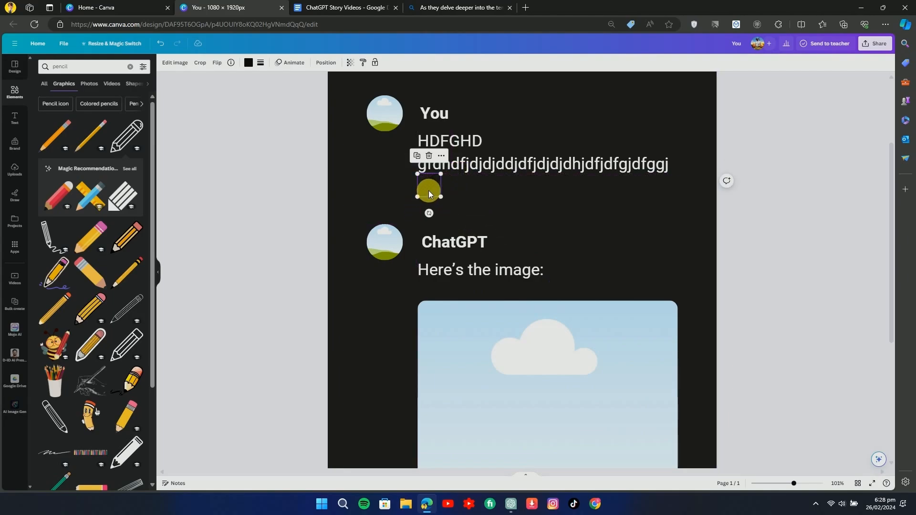
left_click(249, 63)
left_click(61, 161)
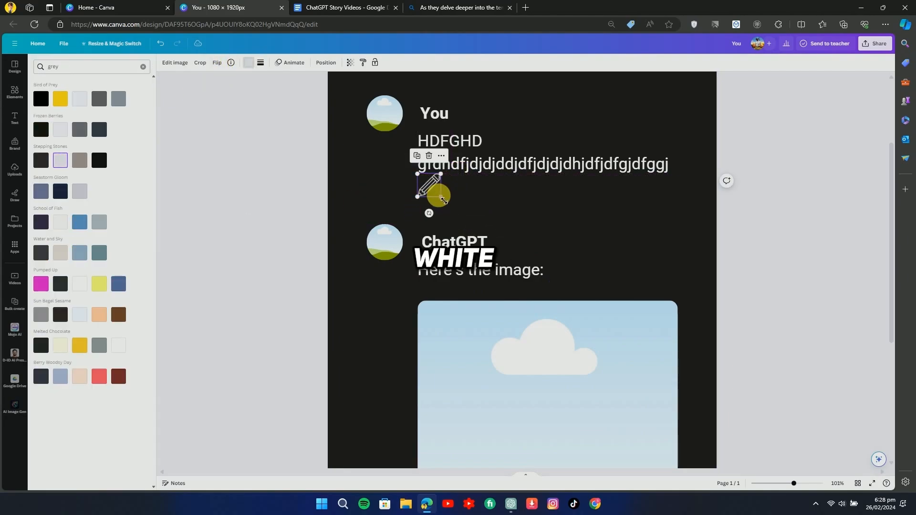
left_click_drag(440, 196, 427, 185)
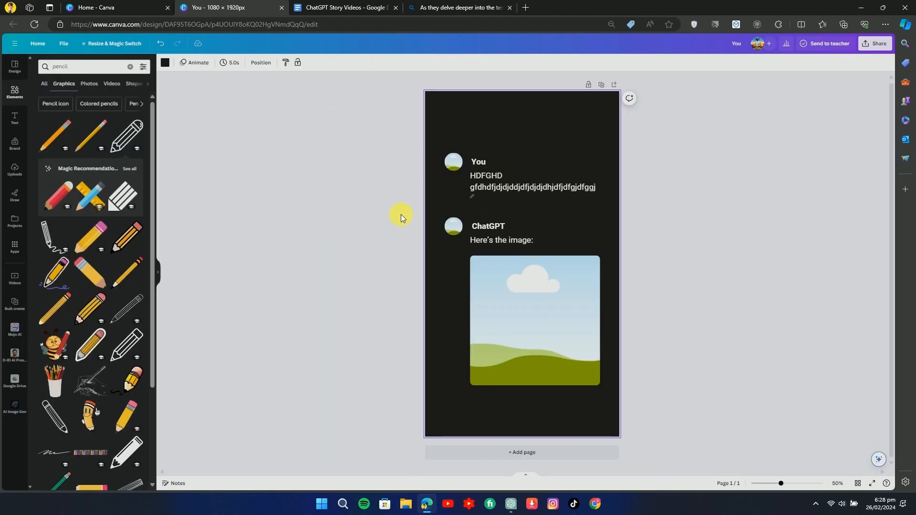
Step: Switch to Chrome, search Google for "chatgpt logo" and open the green logo image from Wikipedia
left_click(594, 504)
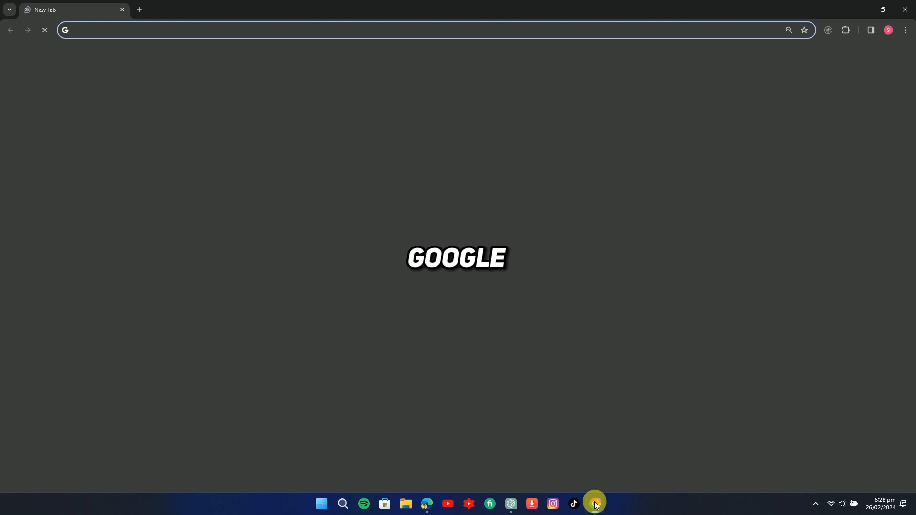
type("chatgpt")
key("Return")
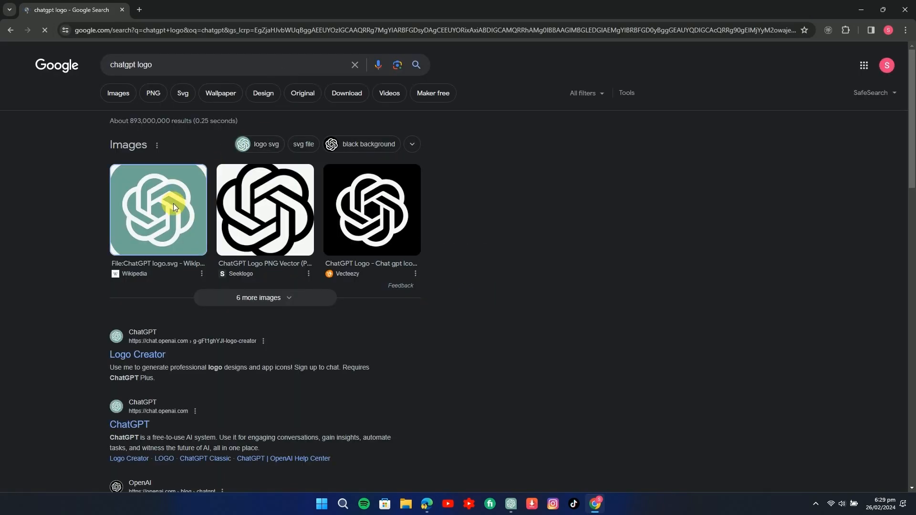
left_click(173, 205)
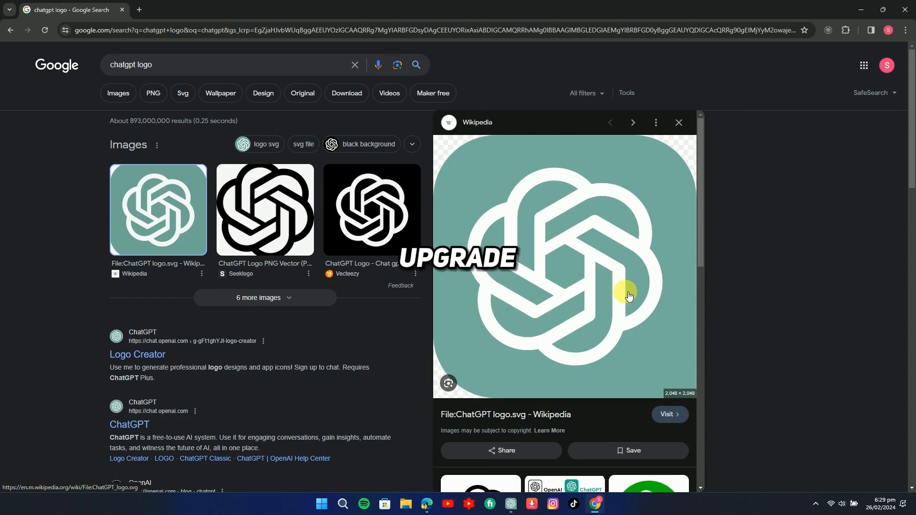
Step: Bring the green ChatGPT logo image into the Canva uploads and place it in the round frame beside "ChatGPT"
scroll(624, 292, "down", 2)
scroll(617, 286, "up", 2)
right_click(597, 262)
left_click_drag(479, 391, 119, 243)
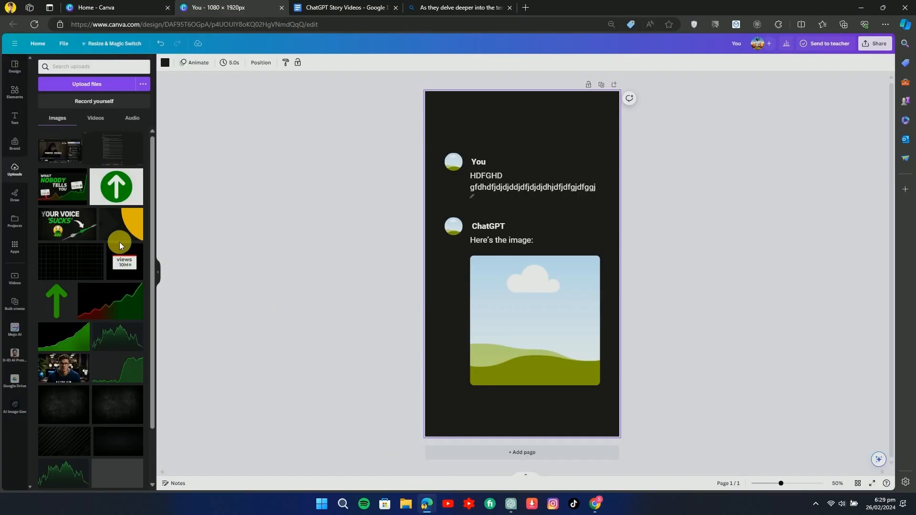
left_click_drag(51, 143, 455, 232)
left_click(293, 193)
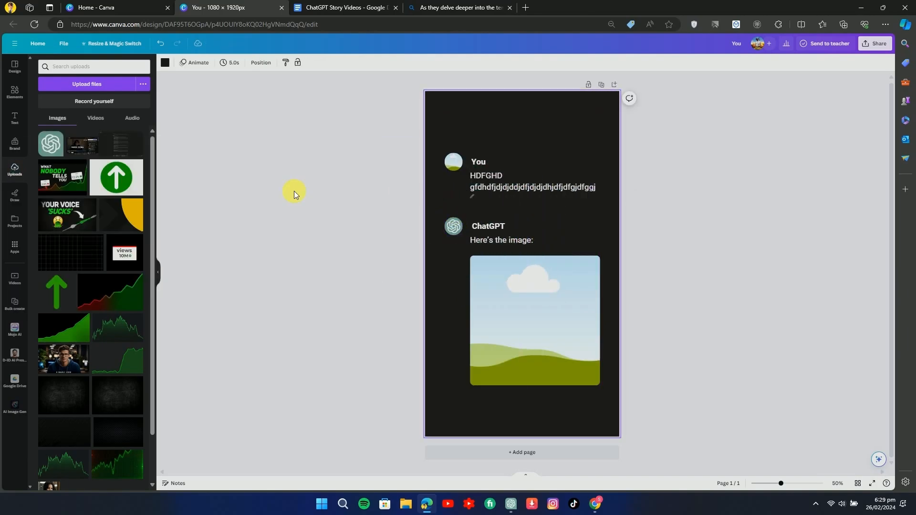
Step: Bring the channels4_profile image from the ChatGPT Story videos folder into Canva and place it in the round frame beside "You"
left_click(407, 507)
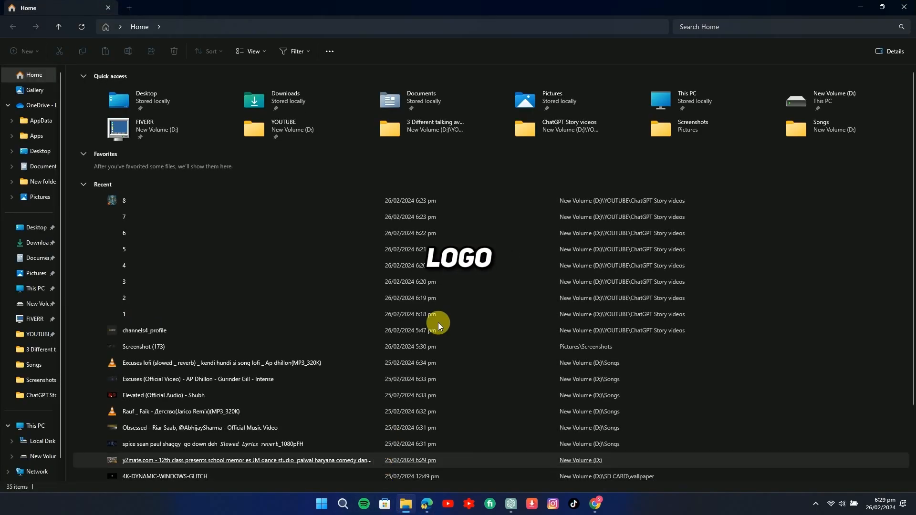
double_click(568, 125)
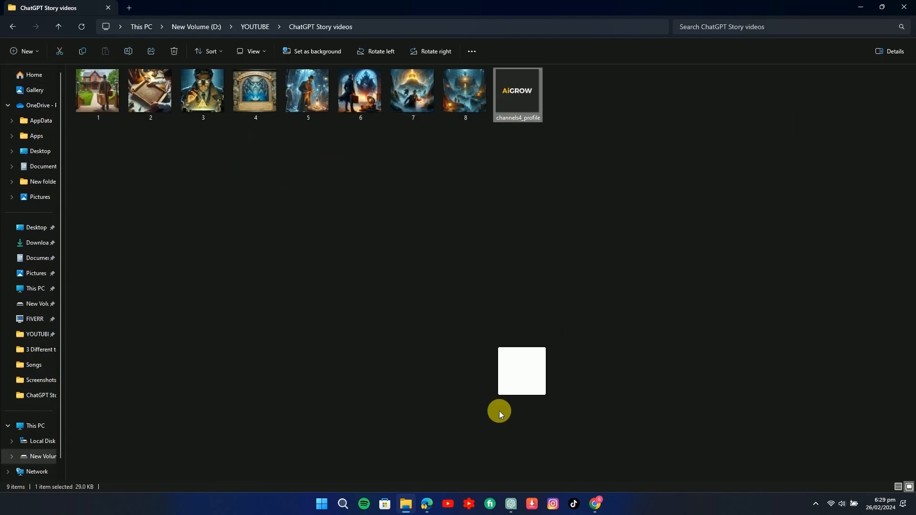
left_click_drag(499, 414, 463, 167)
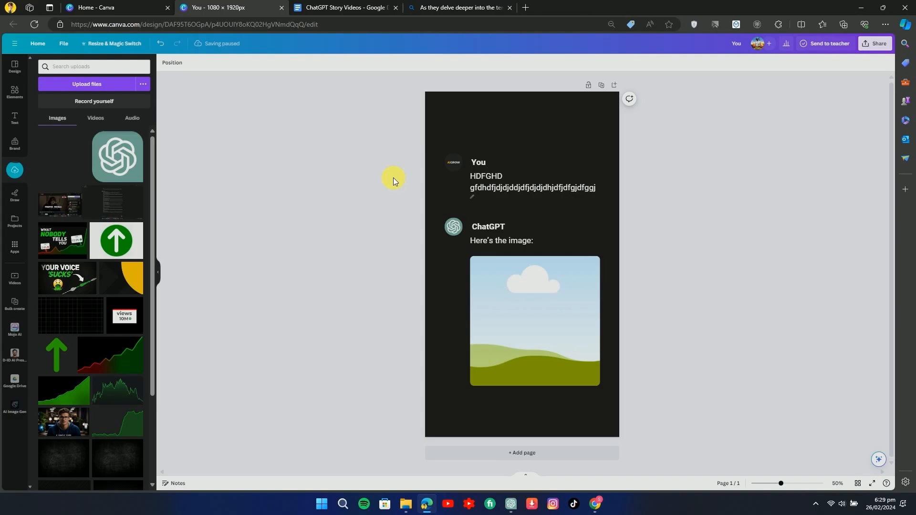
Step: Duplicate the finished chat page until the design has eight pages
left_click(601, 85)
left_click(589, 86)
left_click(588, 85)
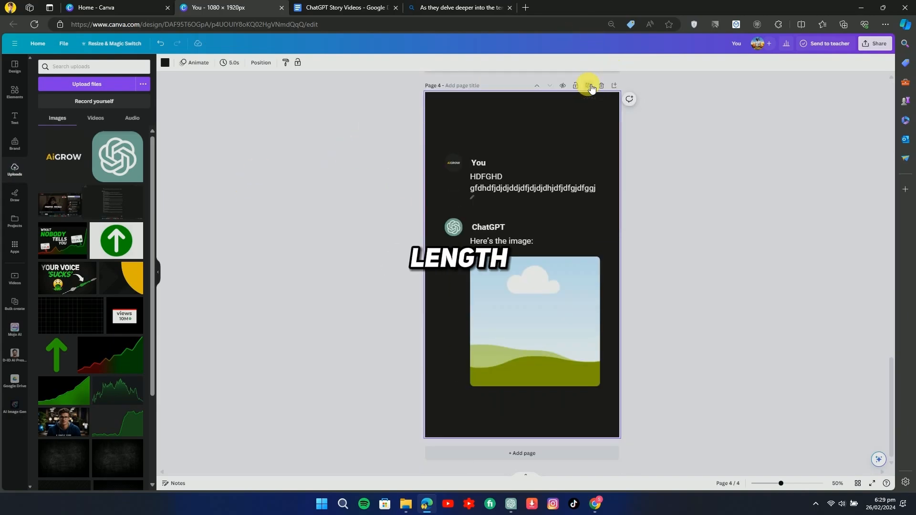
left_click(589, 85)
left_click(588, 86)
left_click(588, 85)
left_click(589, 87)
Step: Copy the Chapter 1 line from the ChatGPT story and paste it over the placeholder prompt on page 1 in Canva
scroll(507, 161, "up", 20)
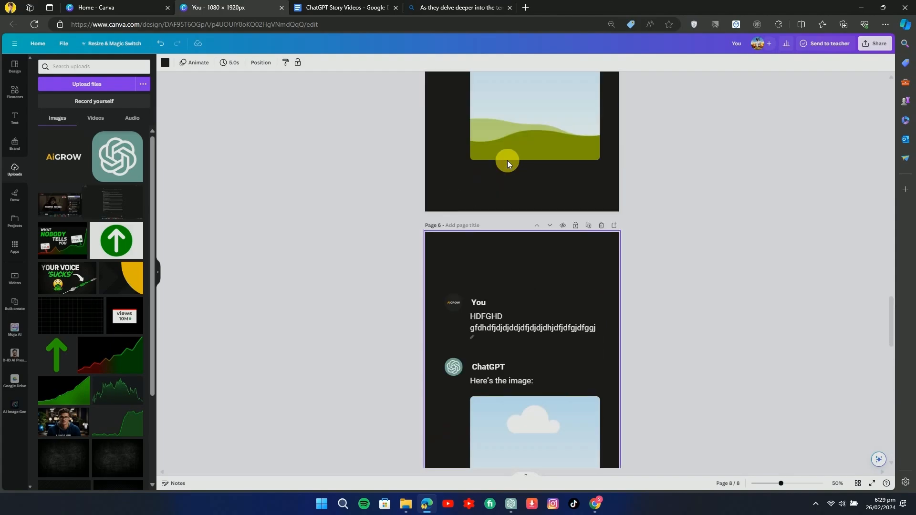
left_click(510, 501)
left_click_drag(304, 139, 616, 134)
key("ctrl+c")
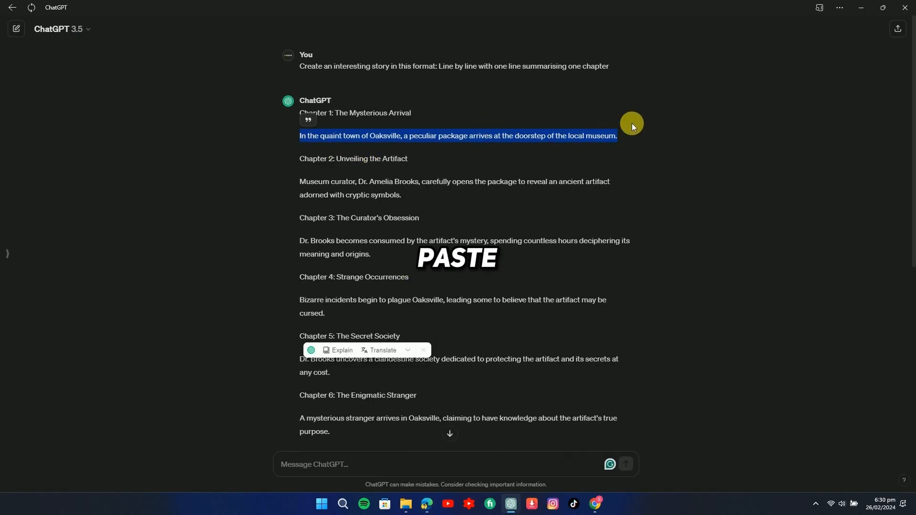
key("alt+Tab")
left_click(485, 185)
key("ctrl+v")
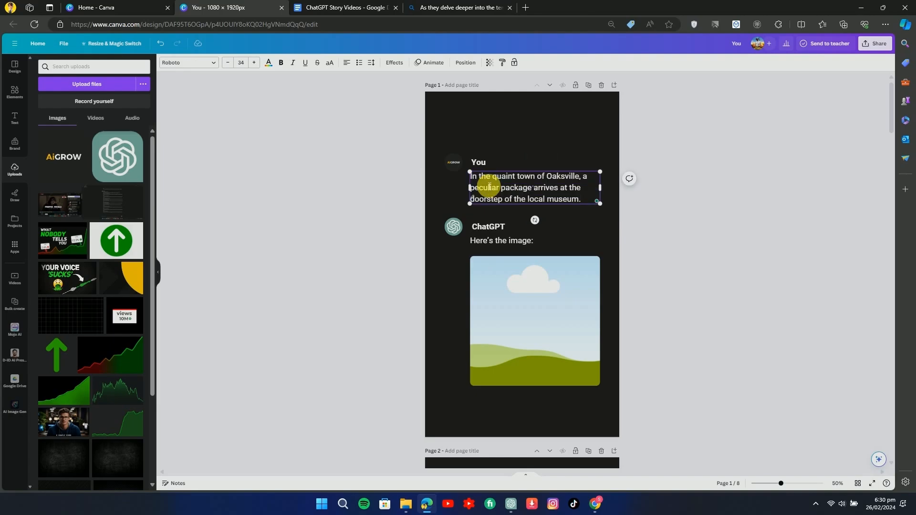
Step: Copy the Chapter 2 line from ChatGPT and paste it over the placeholder prompt on page 2 in Canva
scroll(388, 363, "down", 5)
key("alt+Tab")
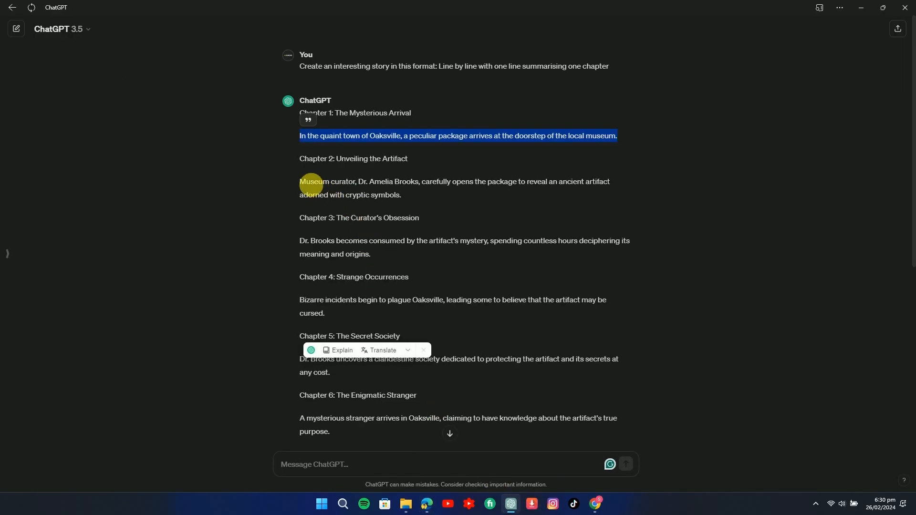
left_click_drag(300, 182, 405, 196)
key("ctrl+c")
left_click(857, 11)
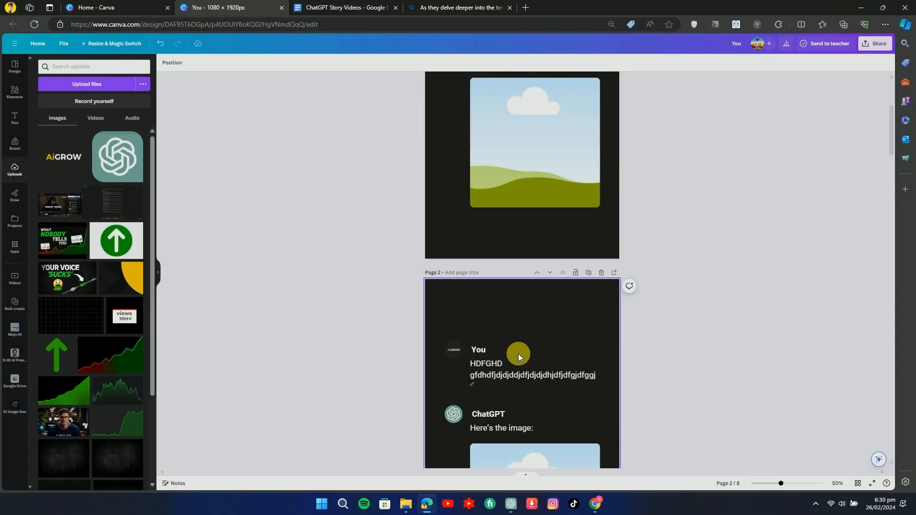
key("ctrl+v")
left_click(399, 356)
Step: Nudge page 1's prompt text down slightly and move the pencil icon beneath its last line
scroll(429, 356, "up", 4)
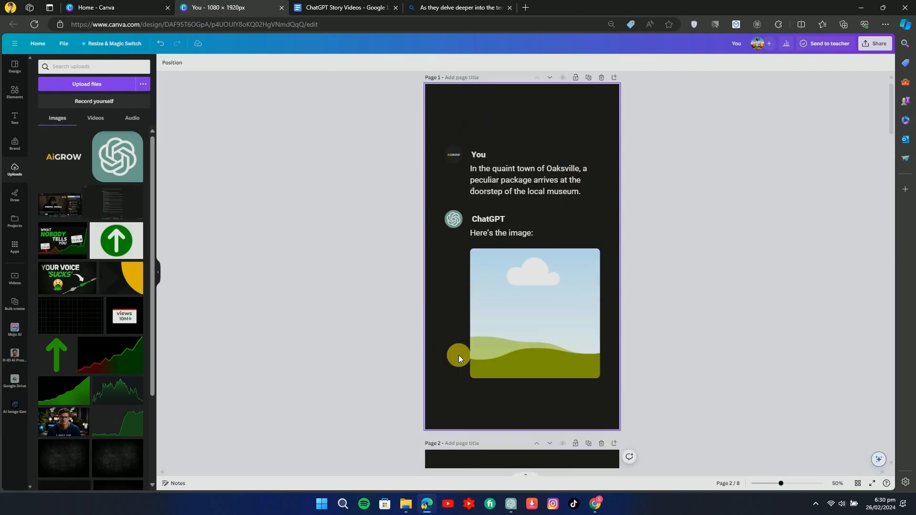
left_click(475, 196)
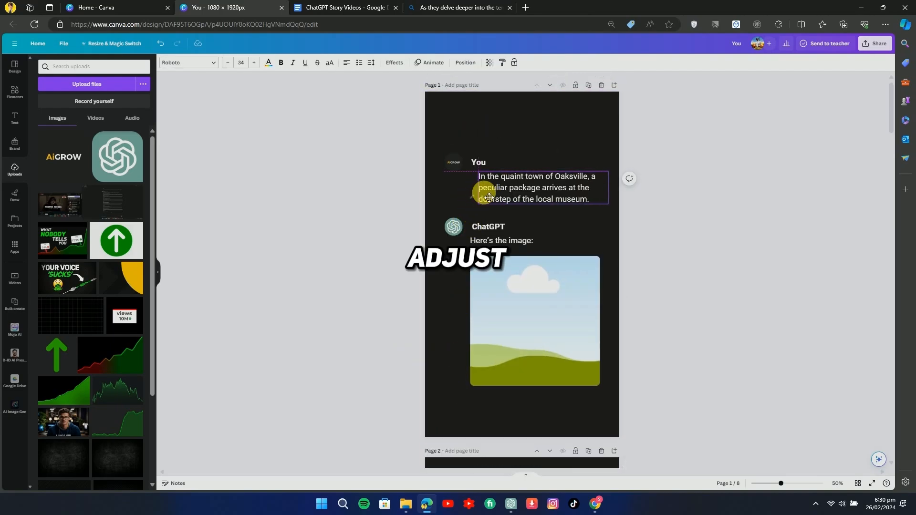
left_click(520, 189)
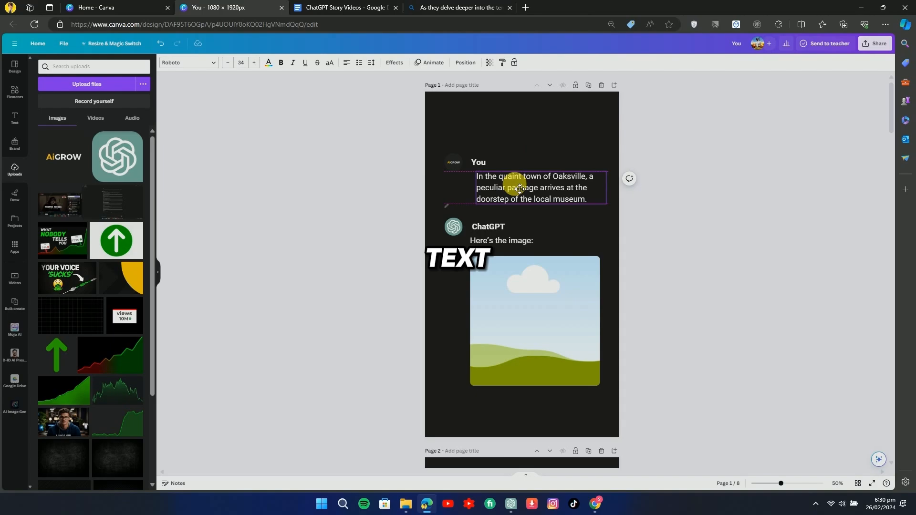
left_click(444, 208)
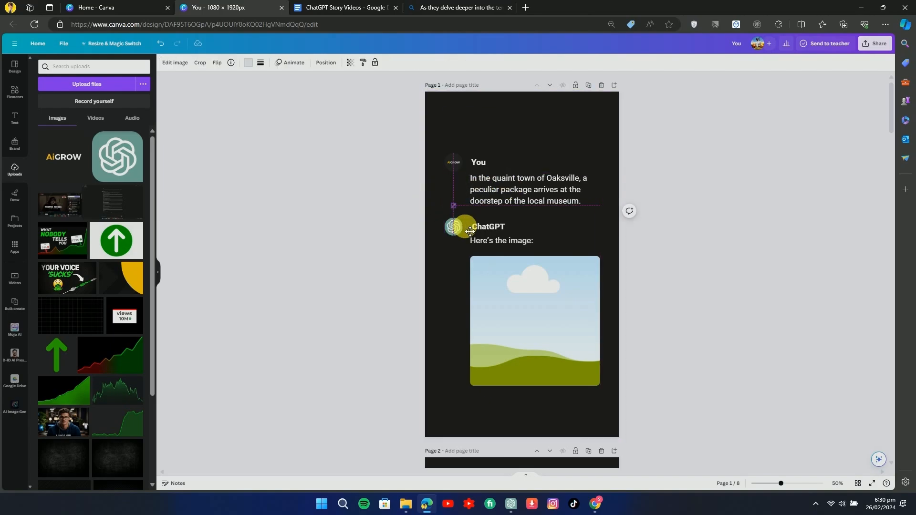
Step: Move the profile picture, "You" label and prompt text on page 2 up together, clear of the ChatGPT reply
scroll(418, 210, "down", 6)
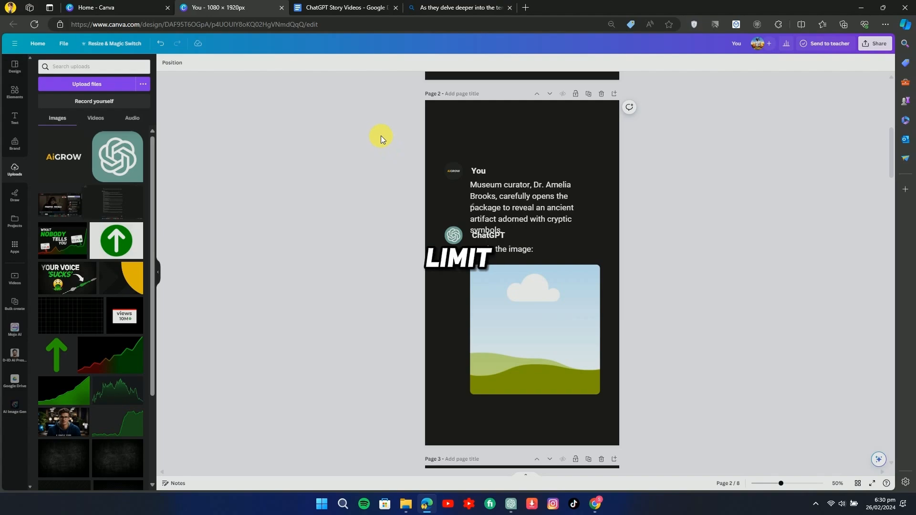
left_click_drag(381, 136, 539, 185)
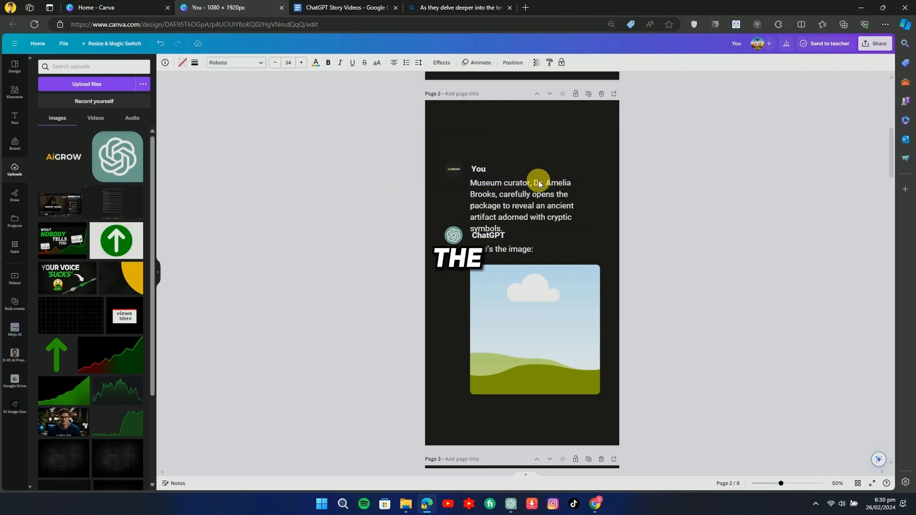
key("shift+Up")
key("shift+Up")
key("shift+Up")
key("shift+Up")
key("shift+Up")
key("shift+Up")
key("shift+Up")
key("shift+Up")
key("shift+Up")
key("shift+Up")
key("shift+Up")
key("shift+Up")
key("shift+Up")
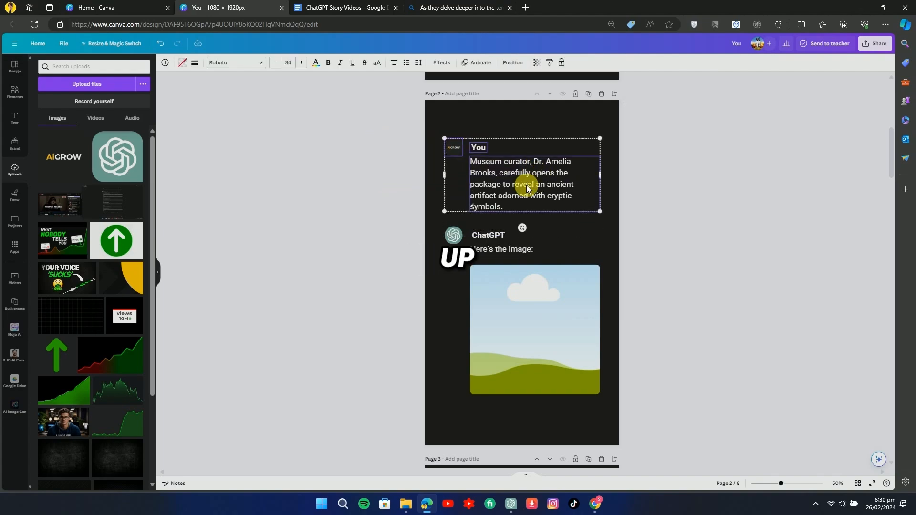
Step: Move page 2's pencil icon out from behind the prompt text and place it beneath the last line
left_click_drag(473, 205, 504, 191)
left_click(472, 205)
left_click(447, 207)
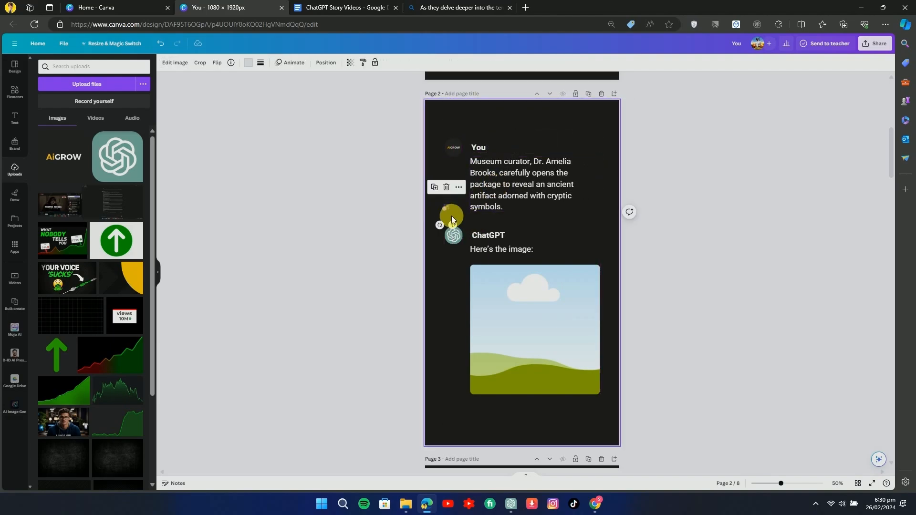
left_click_drag(453, 224, 485, 237)
Step: Move page 3's pencil icon aside and replace the placeholder prompt with the Chapter 3 line copied from ChatGPT
scroll(369, 213, "down", 6)
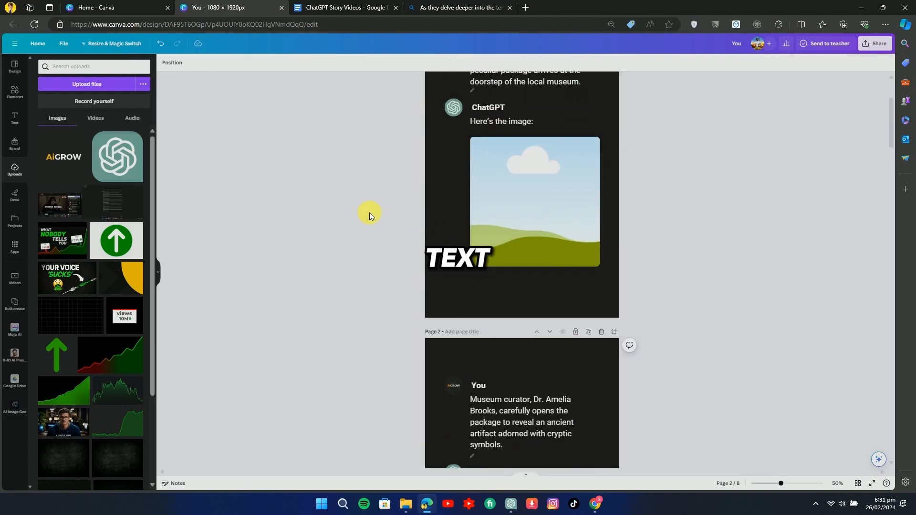
scroll(369, 213, "down", 2)
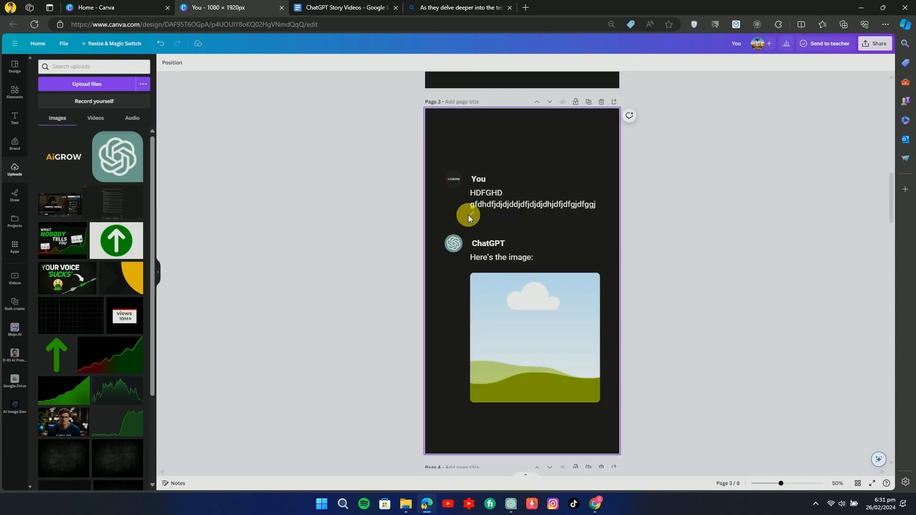
left_click(471, 215)
left_click_drag(457, 238, 456, 238)
left_click(511, 503)
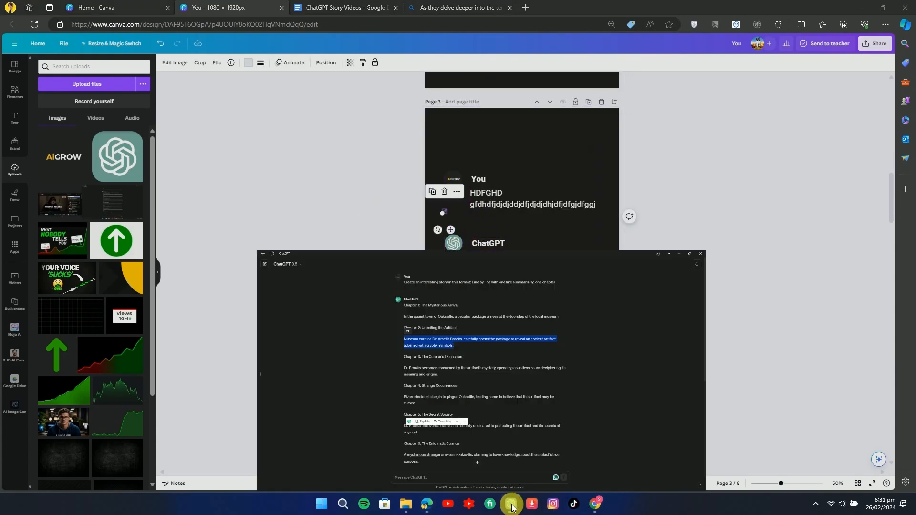
left_click_drag(300, 242, 372, 260)
key("ctrl+c")
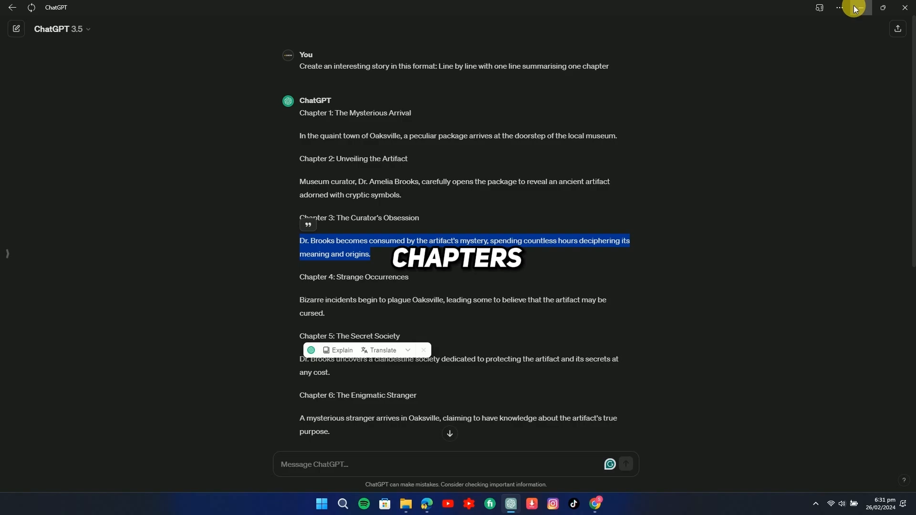
left_click(855, 9)
key("ctrl+v")
Step: Shift page 3's "You" message clear of the ChatGPT reply and place the pencil icon beneath its text
left_click_drag(496, 198, 485, 285)
left_click(454, 242, "shift")
left_click_drag(484, 286, 485, 289)
left_click(388, 242)
Step: Replace page 4's placeholder prompt with the Chapter 4 line from ChatGPT and position the pencil icon beneath it
scroll(388, 242, "down", 10)
left_click(511, 504)
left_click_drag(300, 300, 325, 314)
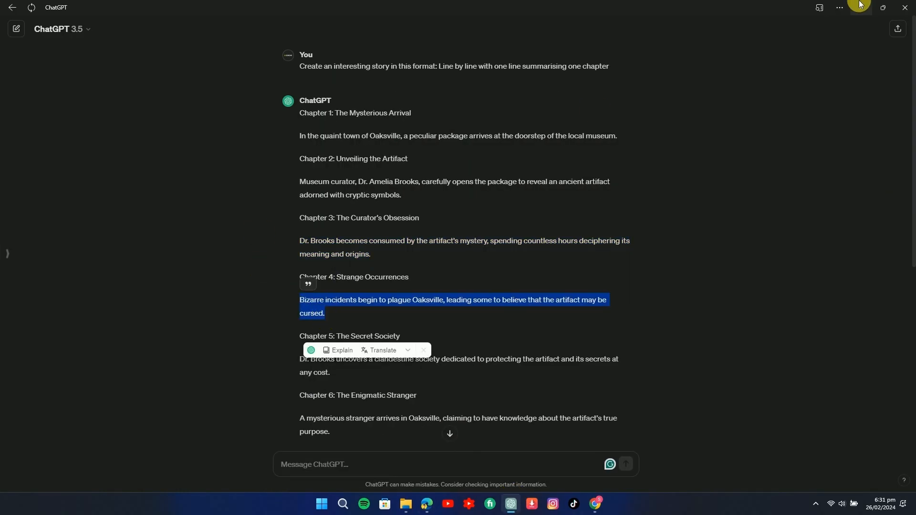
left_click(860, 7)
scroll(485, 272, "up", 4)
double_click(485, 271)
type("Bizarre incidents begin to plague Oaksville, leading some to believe that the artifact may be cursed.")
left_click_drag(493, 272, 502, 272)
left_click_drag(468, 310, 486, 316)
Step: Replace page 5's placeholder prompt with the Chapter 5 line from ChatGPT and position the pencil icon beneath it
scroll(433, 286, "down", 7)
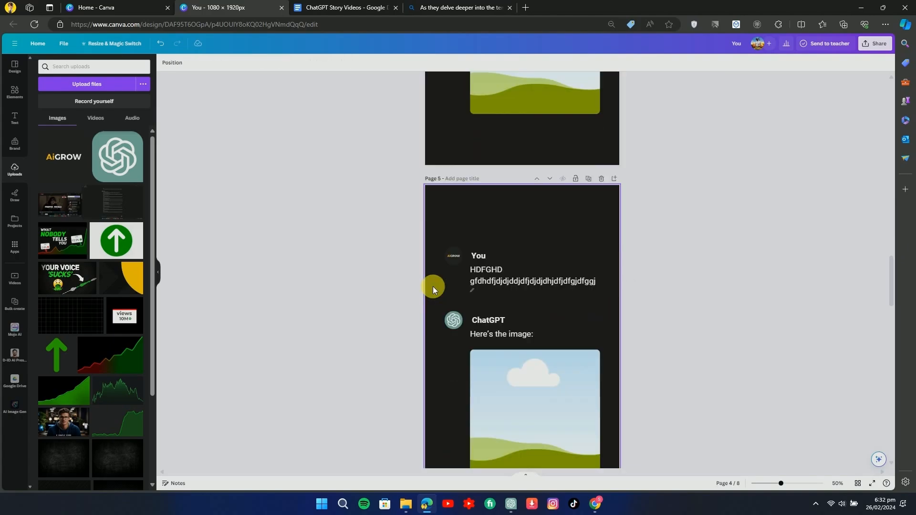
left_click(511, 503)
left_click_drag(300, 357, 317, 377)
left_click(860, 6)
double_click(513, 276)
type("Dr. Brooks uncovers a clandestine society dedicated to protecting the artifact and its secrets at any cost.")
left_click_drag(468, 319, 486, 331)
left_click(427, 287)
scroll(418, 281, "up", 3)
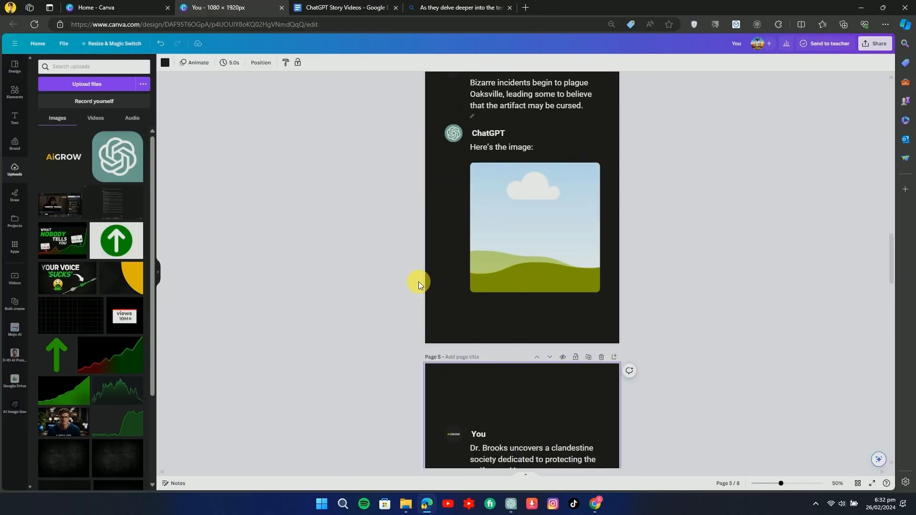
Step: Copy the Chapter 6 line from ChatGPT and paste it over the placeholder prompt on page 6 in Canva
scroll(419, 282, "down", 11)
left_click(510, 504)
left_click_drag(300, 288, 335, 305)
key("ctrl+c")
left_click(860, 7)
double_click(505, 281)
key("ctrl+v")
Step: Fit page 6's "You" message above the ChatGPT reply and place the pencil icon beneath its text
left_click_drag(492, 278, 500, 278)
mouse_move(472, 299)
left_mouse_down()
mouse_move(473, 325)
mouse_move(486, 275)
left_mouse_up()
left_click(458, 313)
left_click_drag(472, 323, 477, 316)
left_click(430, 281)
Step: Move page 7's pencil icon aside and replace the placeholder prompt with the Chapter 7 line copied from ChatGPT
scroll(419, 272, "down", 10)
left_click_drag(472, 188, 444, 196)
scroll(455, 233, "up", 2)
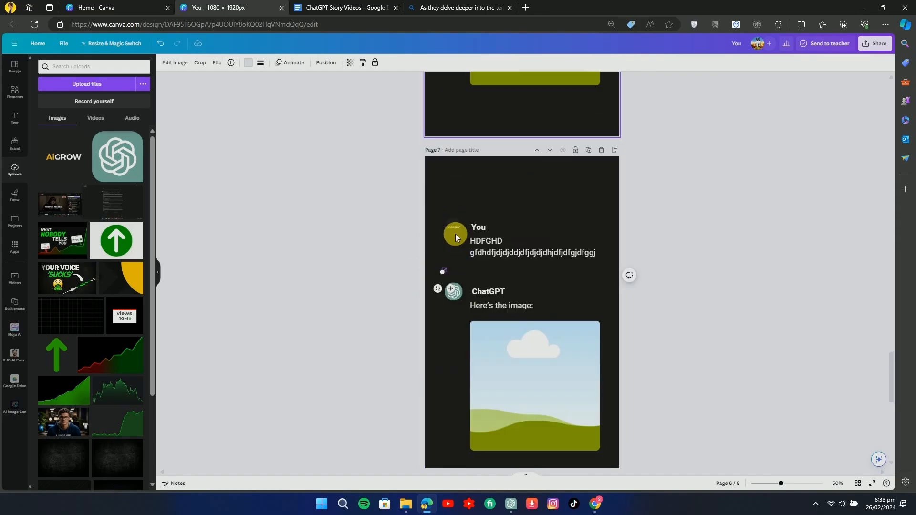
left_click(511, 503)
left_click_drag(299, 347, 422, 361)
left_click(428, 502)
double_click(513, 178)
key("ctrl+v")
Step: Shift page 7's "You" message up clear of the ChatGPT reply and place the pencil icon beneath its text
left_click_drag(497, 183, 497, 169)
left_click(448, 196)
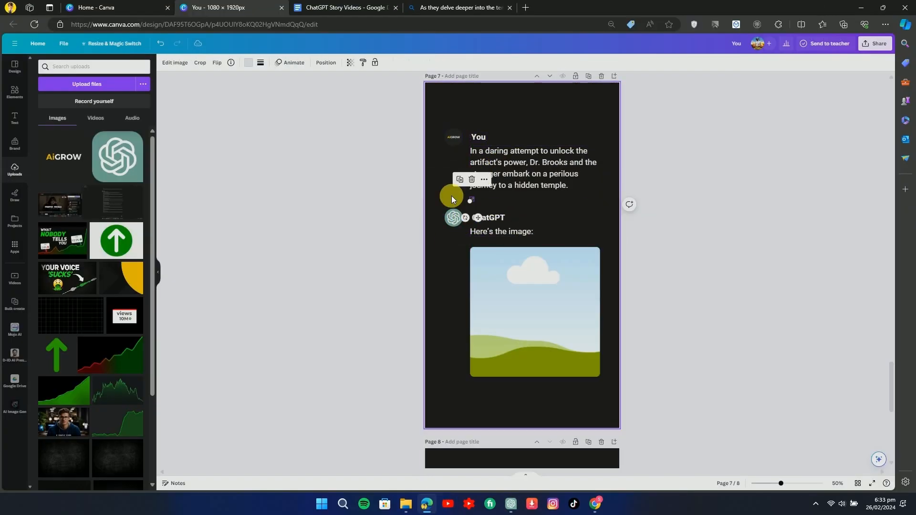
left_click(511, 503)
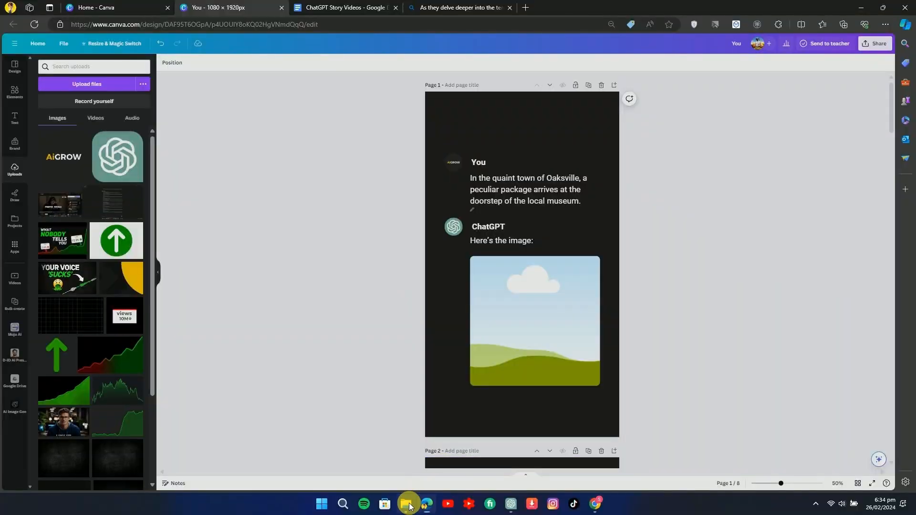
Step: Bring images 1 and 2 from the ChatGPT Story videos folder into Canva and place them in the frames of pages 1 and 2
left_click(406, 504)
left_click_drag(98, 93, 491, 305)
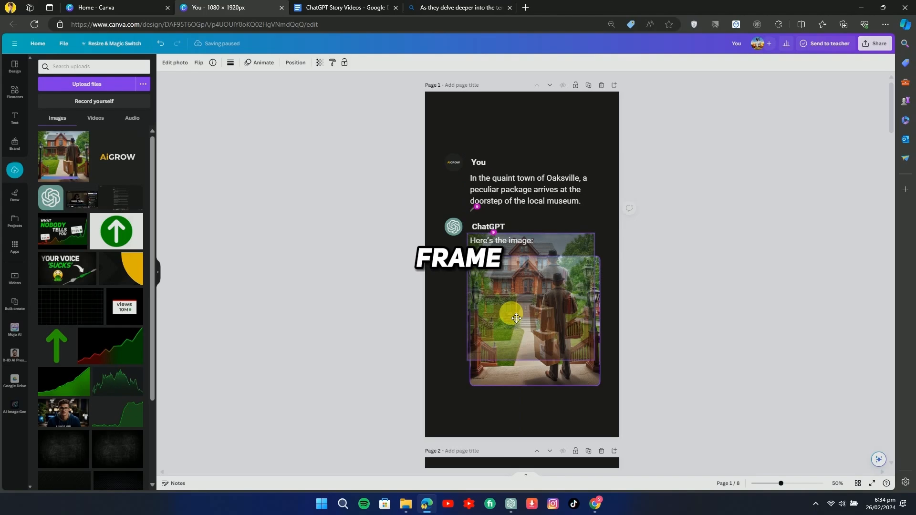
scroll(451, 309, "down", 8)
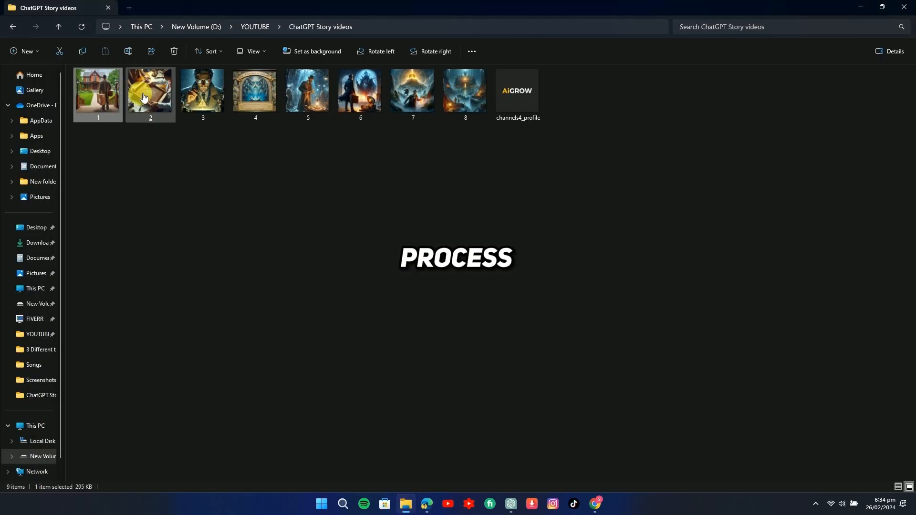
left_click_drag(149, 92, 488, 284)
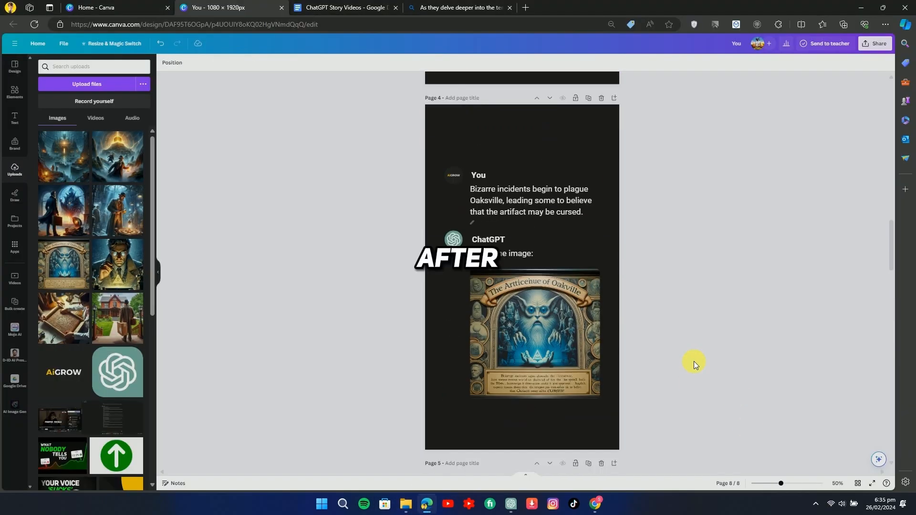
Step: Download all eight pages as PNG files at the maximum size multiplier of 3.125
scroll(693, 362, "up", 20)
left_click(875, 43)
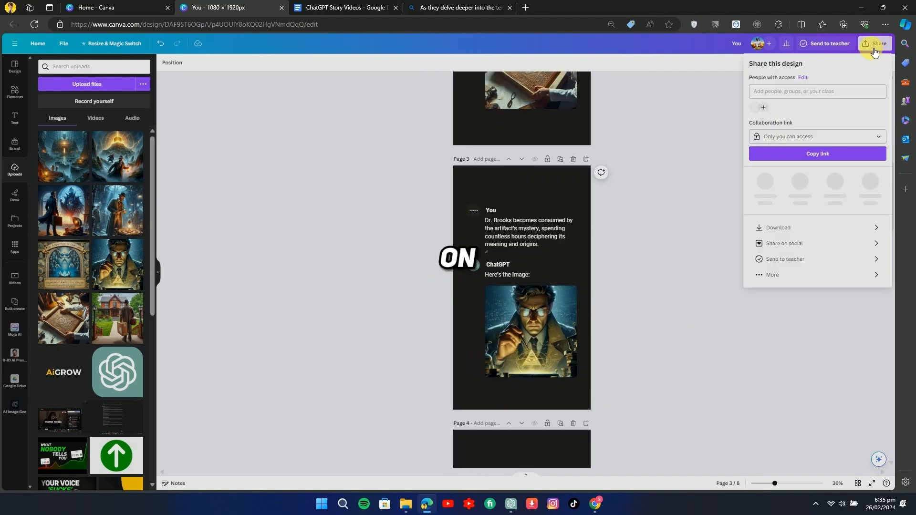
left_click(791, 227)
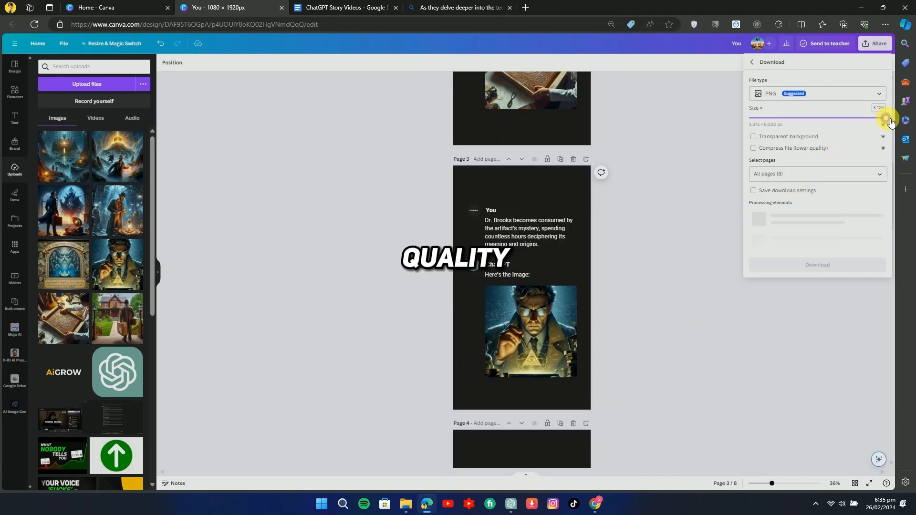
left_click(828, 208)
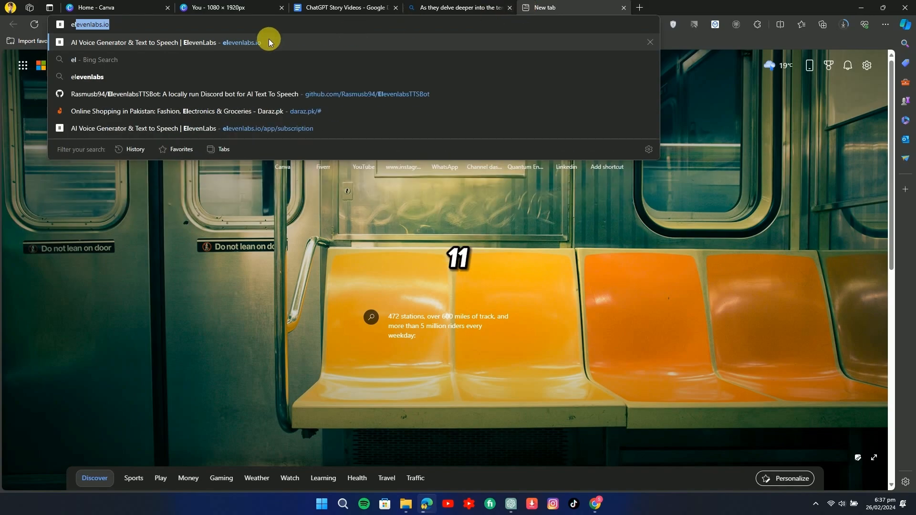
Step: Open ElevenLabs and replace its sample text with the Oaksville package, museum curator, artifact mystery and mysterious stranger lines, each on its own line
left_click(268, 39)
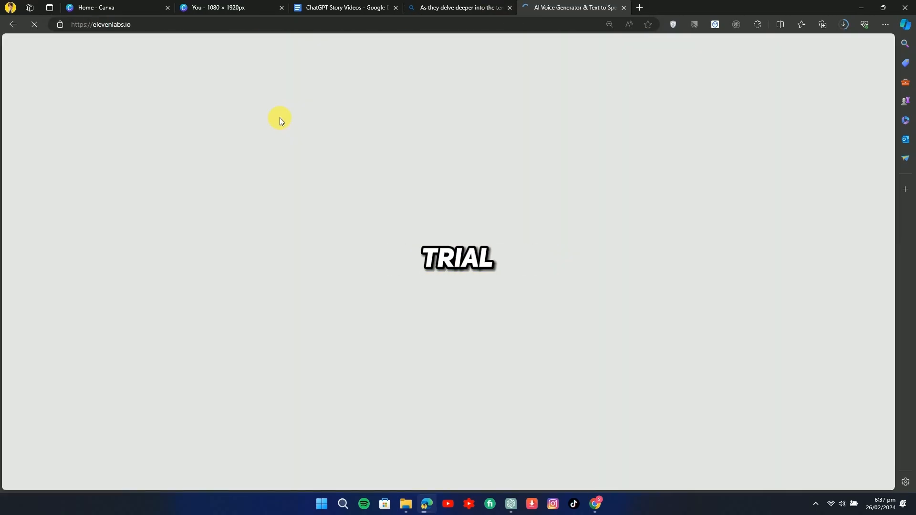
triple_click(214, 239)
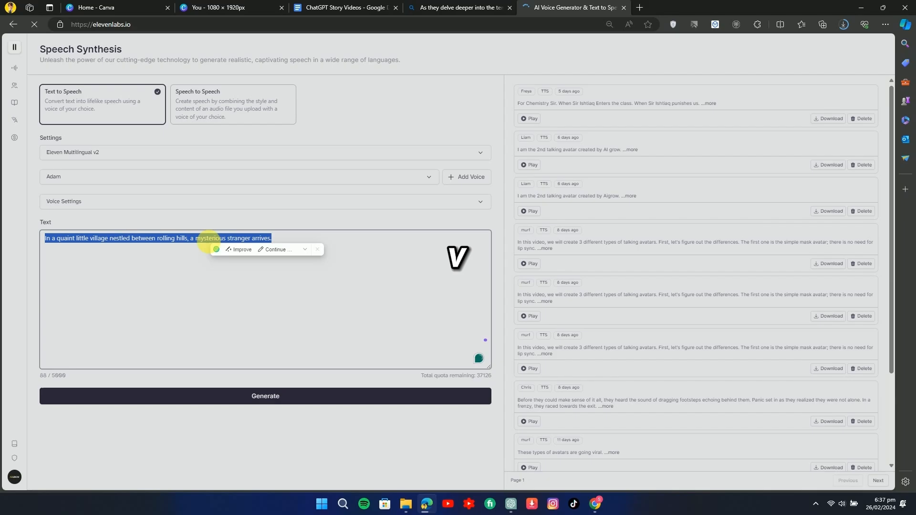
key("super+v")
scroll(114, 353, "down", 5)
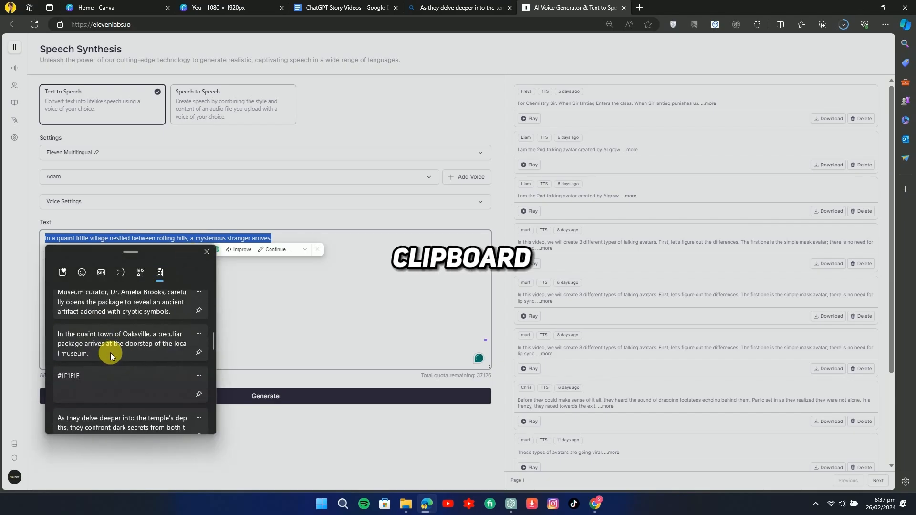
left_click(110, 353)
key("Return")
key("super+v")
scroll(117, 391, "down", 4)
left_click(117, 391)
key("Return")
key("super+v")
left_click(115, 406)
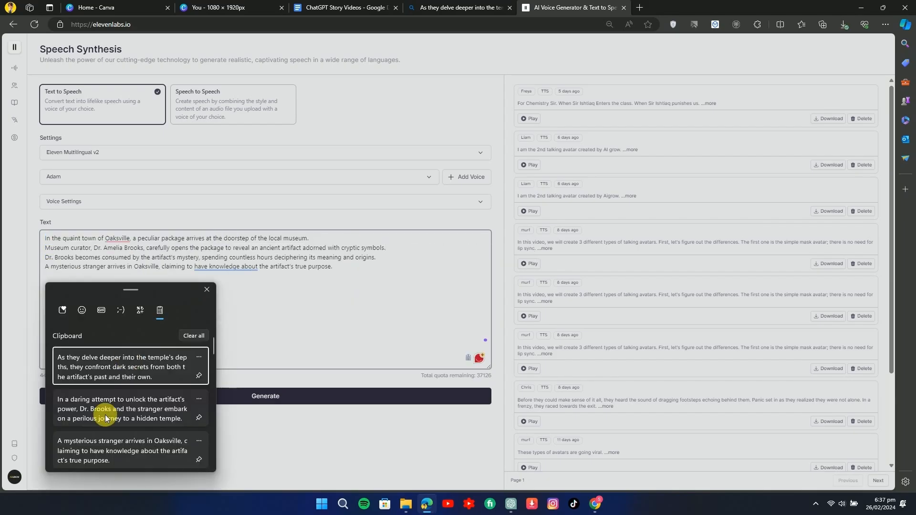
Step: Paste the daring attempt and temple's depths lines at the end, and insert the bizarre incidents and clandestine society lines above the stranger line
left_click(105, 418)
key("Return")
key("super+v")
left_click(113, 370)
left_click(382, 260)
key("super+v")
left_click(95, 425)
left_click(92, 385)
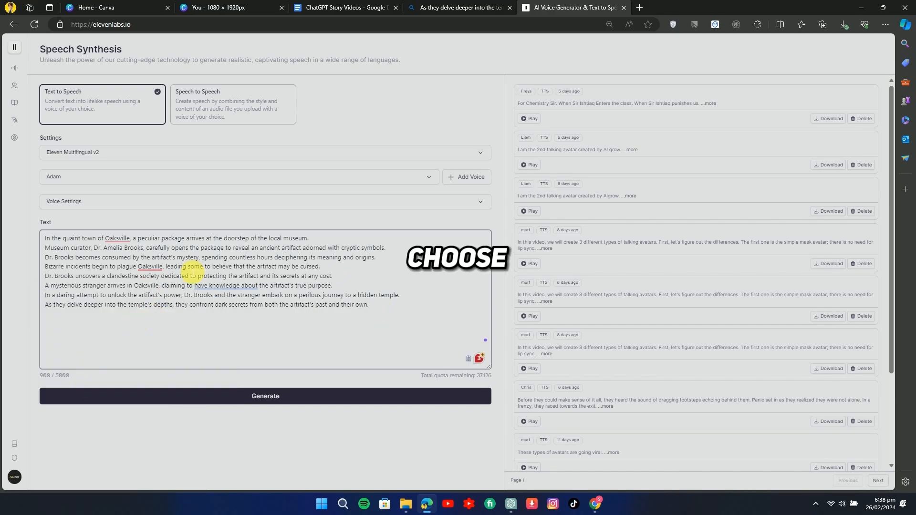
Step: Audition and choose the Adam voice, and generate speech from the eight story lines
left_click(430, 177)
scroll(107, 258, "down", 3)
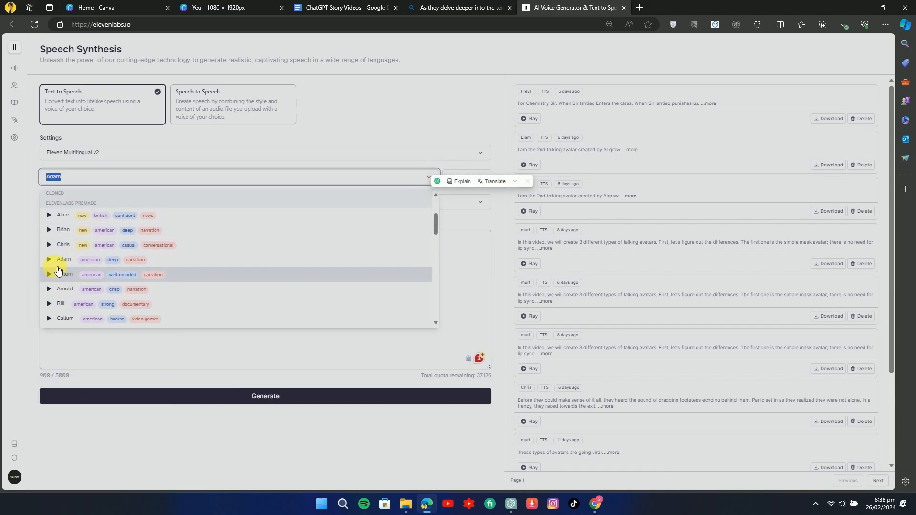
left_click(50, 259)
left_click(62, 260)
left_click(250, 396)
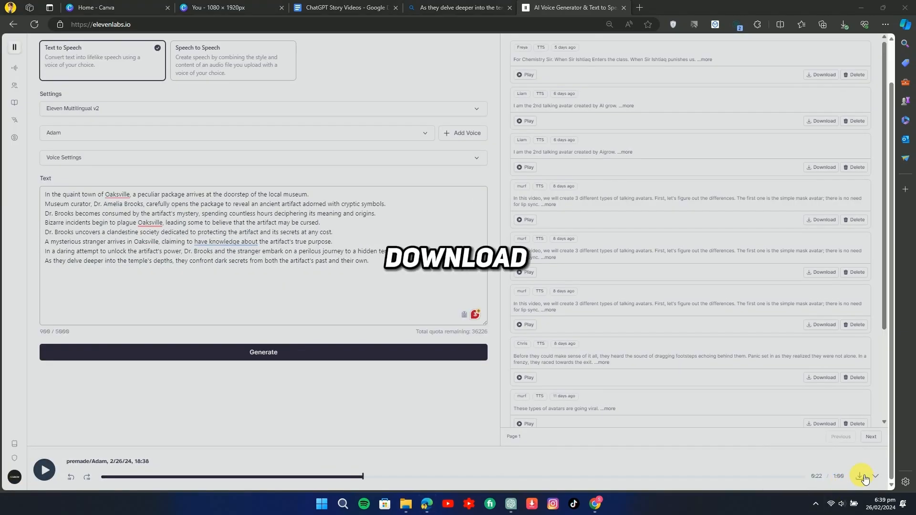
Step: Download the generated voiceover and save it as an MP3 in the ChatGPT Story videos folder
left_click(864, 476)
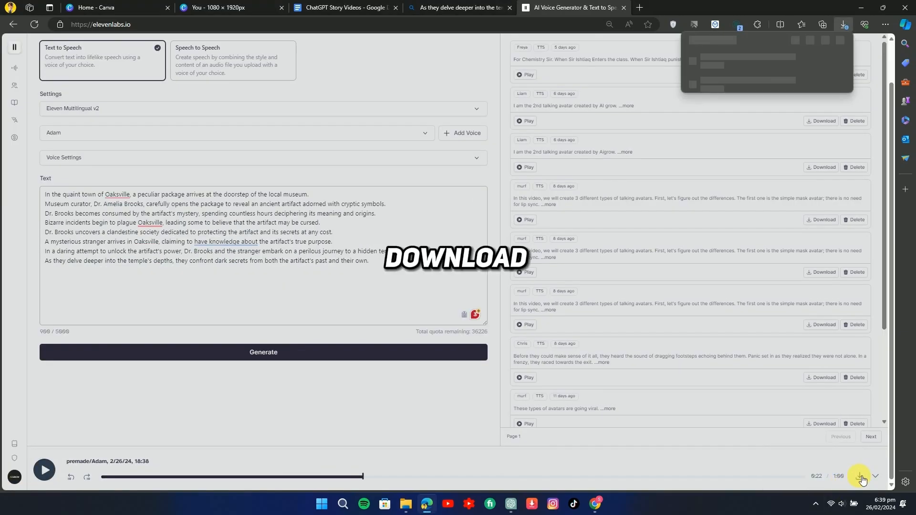
left_click(781, 76)
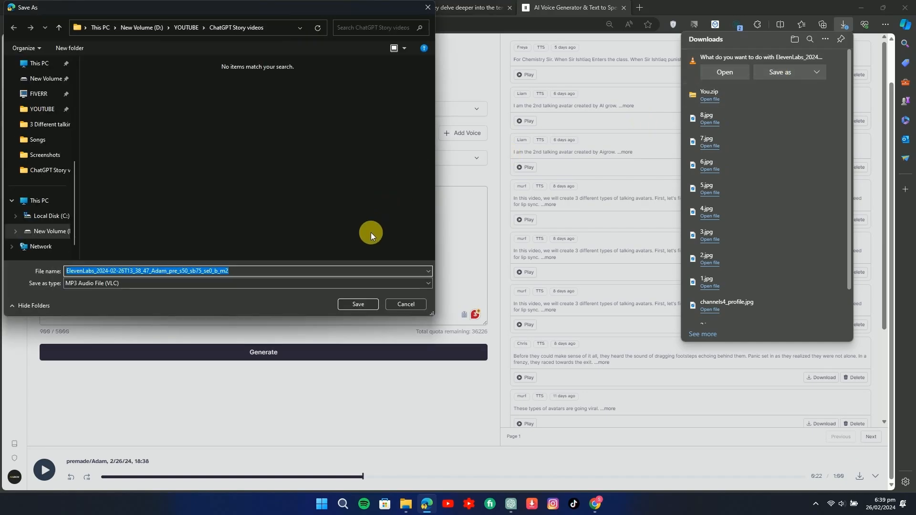
left_click(359, 305)
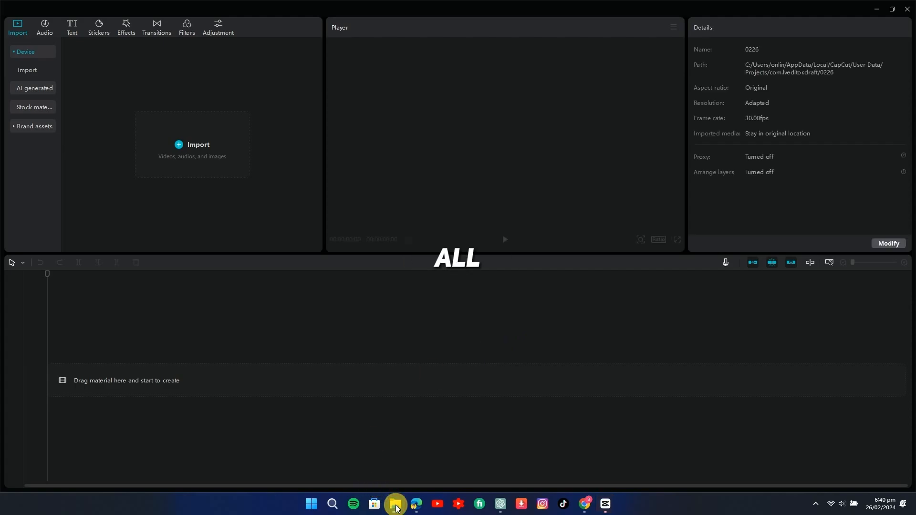
Step: Extract the You zip archive in File Explorer and import its eight page images into the CapCut project
left_click(396, 506)
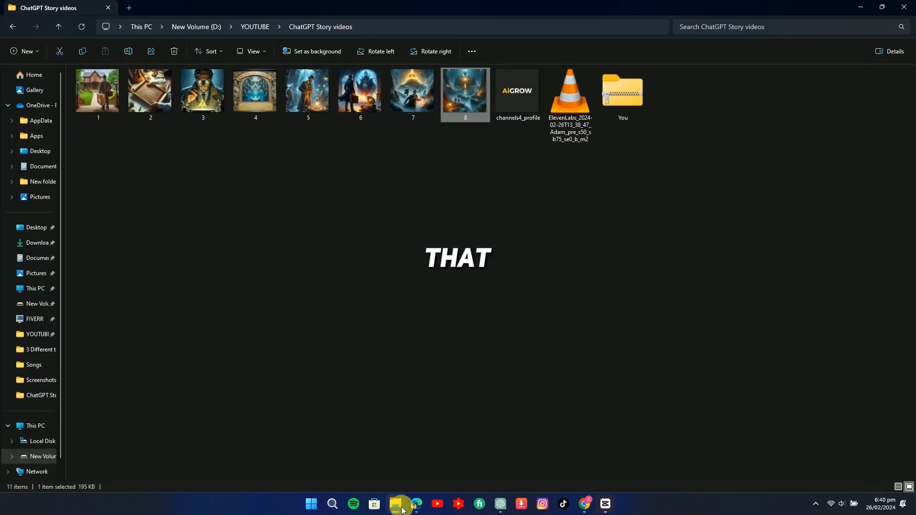
right_click(613, 105)
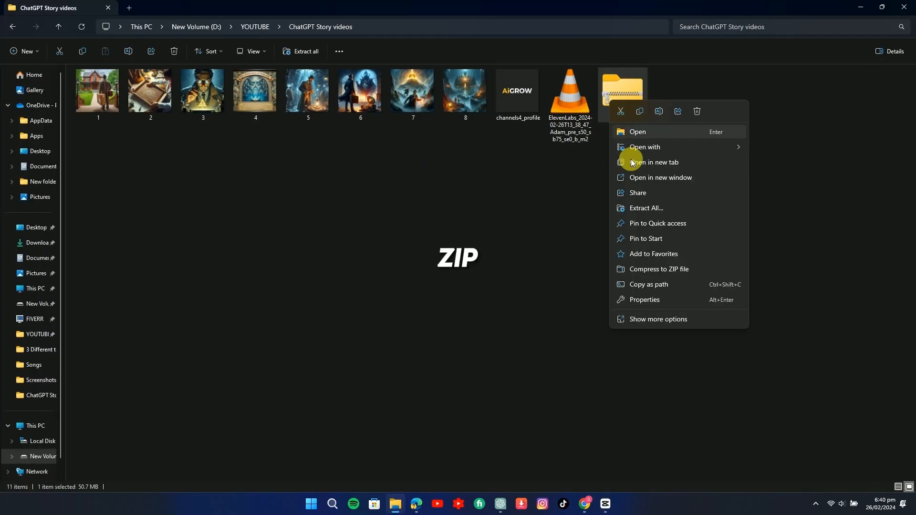
left_click(645, 209)
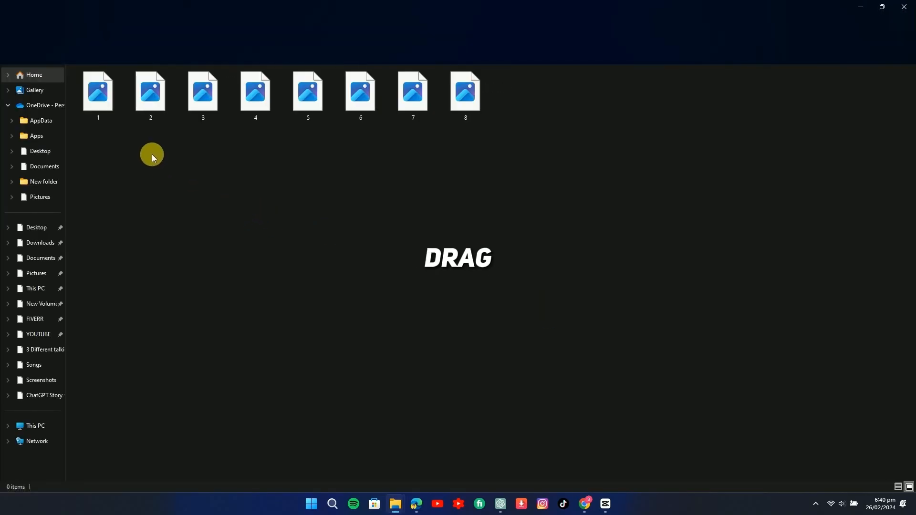
left_click_drag(128, 153, 365, 282)
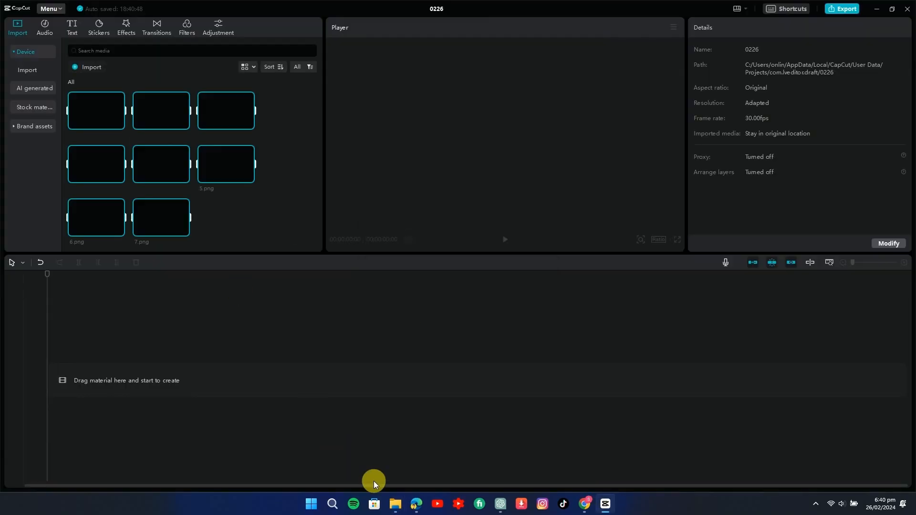
Step: Import the ElevenLabs voiceover MP3 from the ChatGPT Story videos folder into the CapCut project
left_click(395, 503)
left_click_drag(615, 101, 595, 455)
left_click_drag(610, 507, 590, 487)
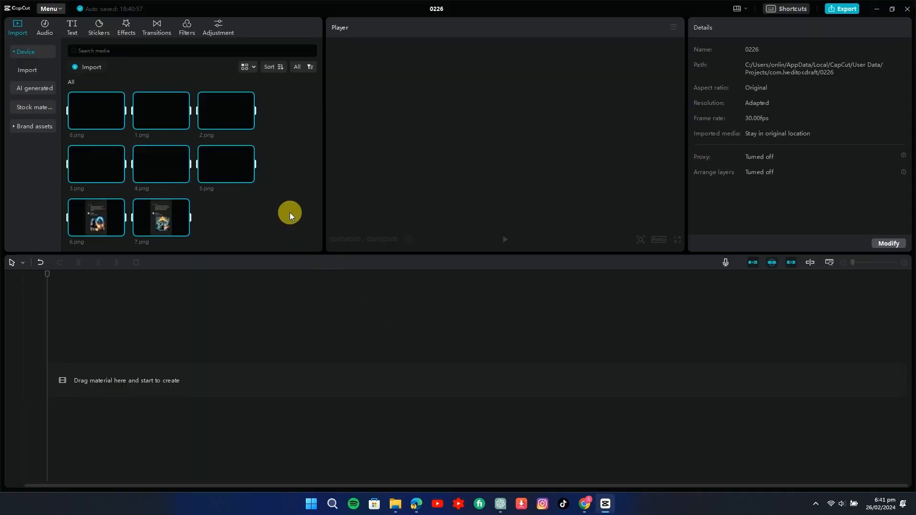
Step: Place images 1 to 8 in order on the timeline and add the ElevenLabs voiceover on the track beneath them
left_click_drag(290, 213, 286, 210)
left_click_drag(65, 108, 234, 372)
left_click(148, 341)
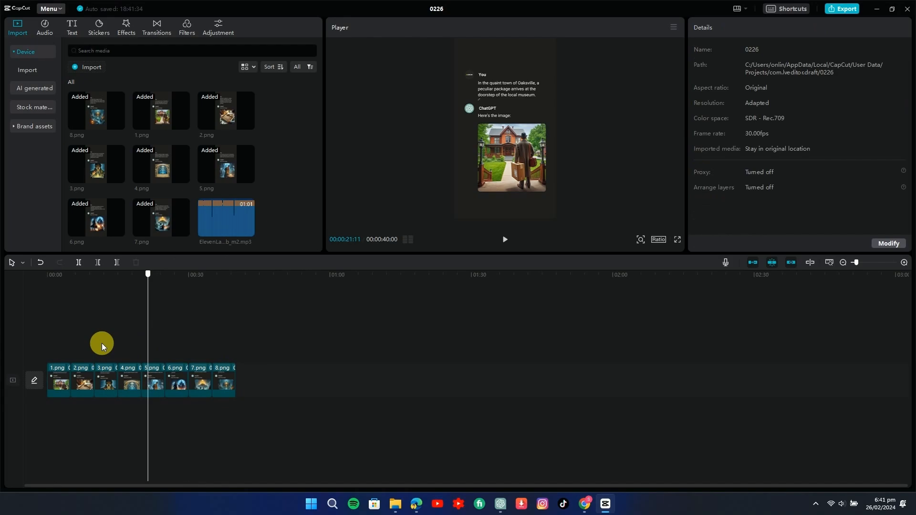
left_click(40, 262)
left_click(40, 262)
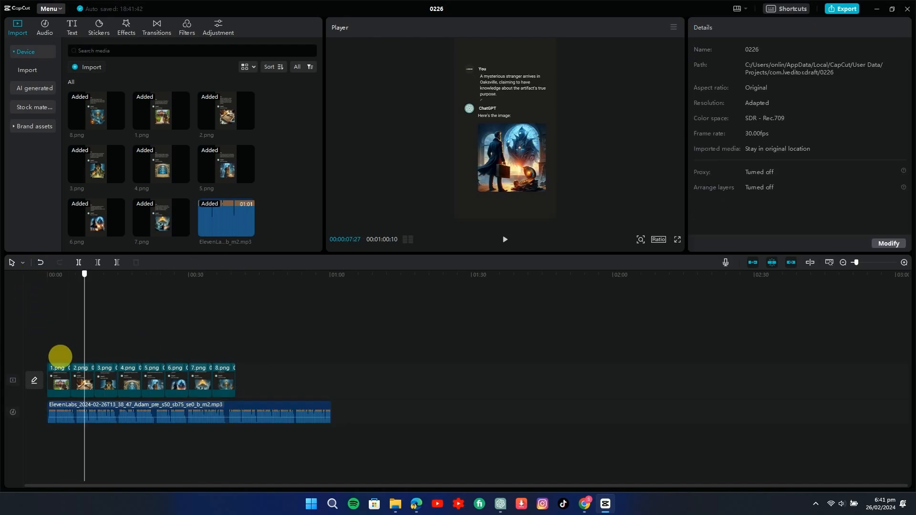
Step: Play the voiceover from the start to the end of the first line and extend image 1's clip to 00:00:05:28
left_click(48, 355)
scroll(73, 356, "up", 4)
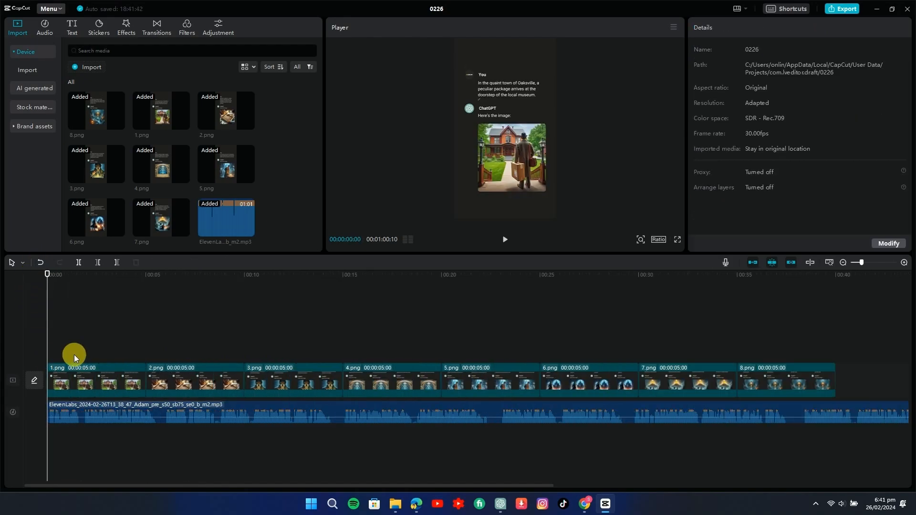
scroll(73, 353, "up", 2)
key("space")
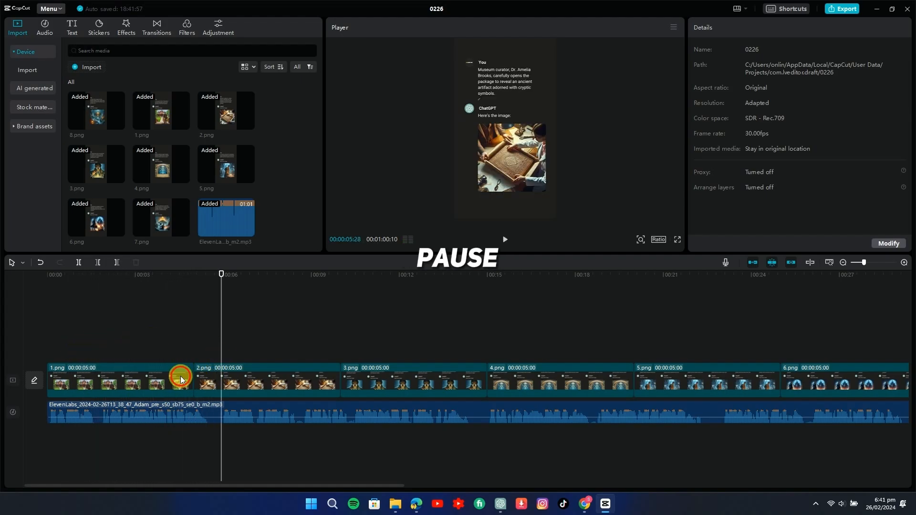
left_click_drag(191, 381, 224, 382)
left_click(217, 360)
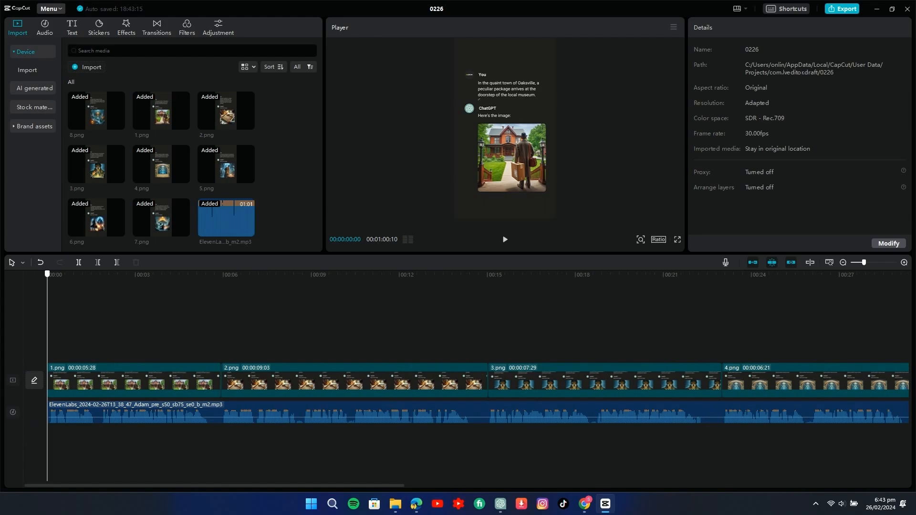
Step: Search the transitions for "slide" and add the Page Turning transition between images 1 and 2
left_click(221, 375)
left_click(154, 30)
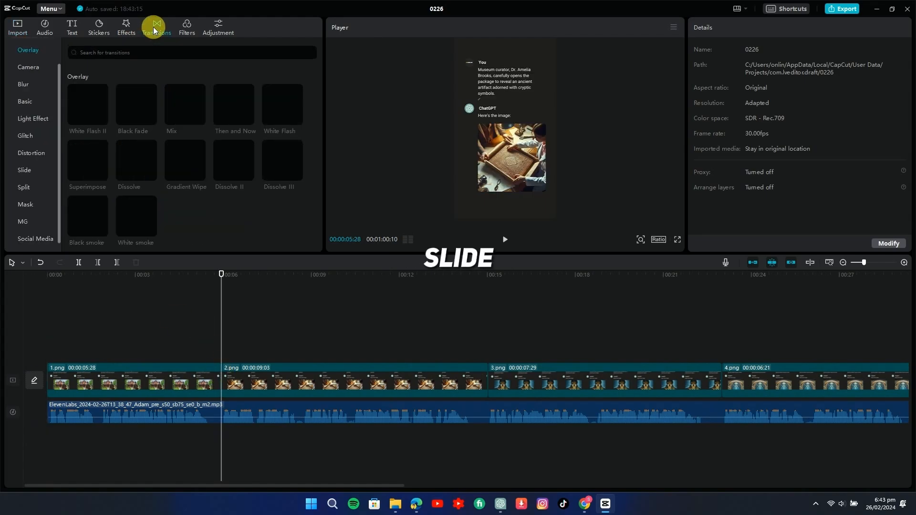
left_click(119, 54)
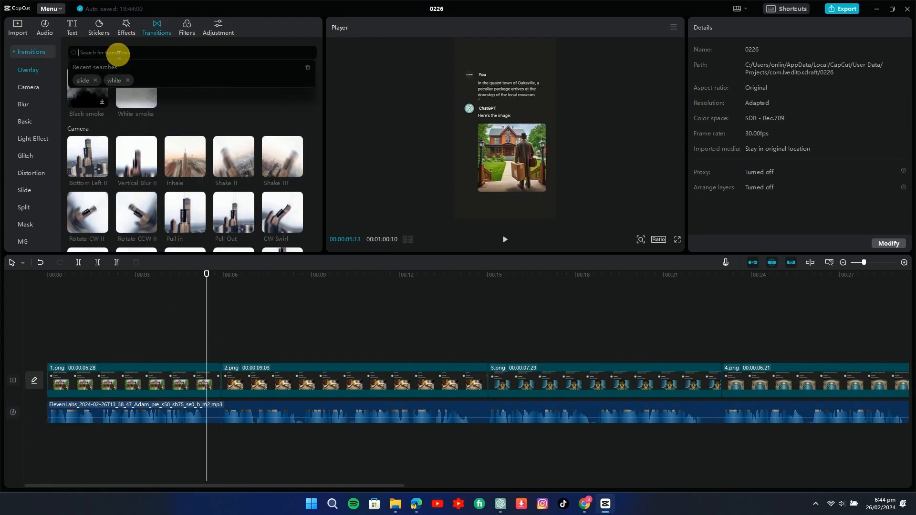
type("slide")
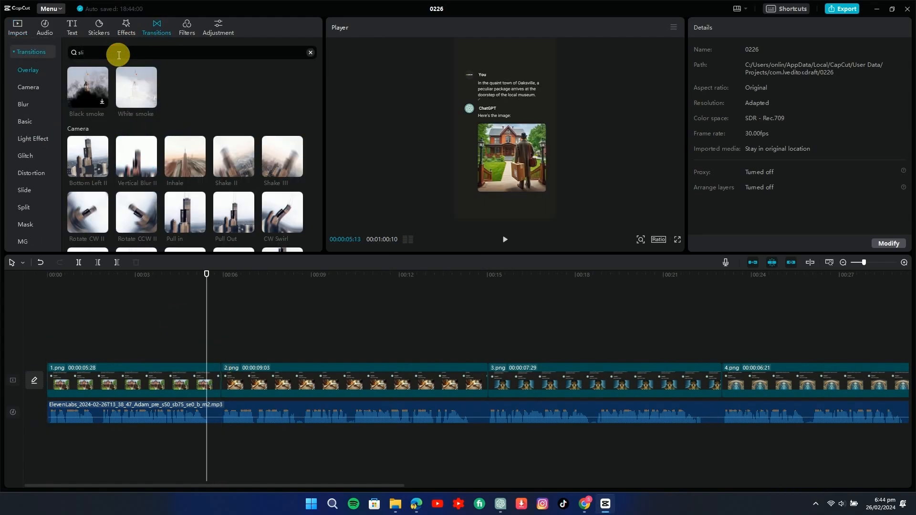
key("Return")
left_click(201, 113)
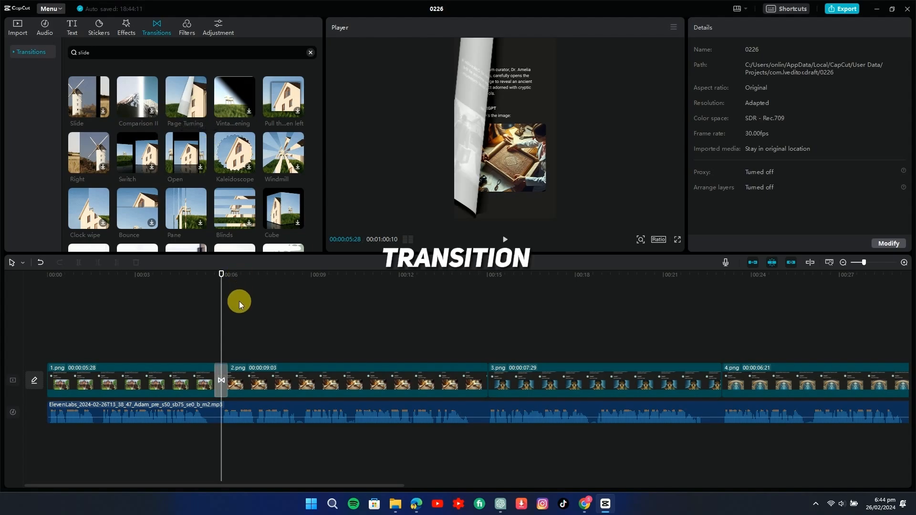
Step: Apply the same Page Turning transition at each remaining cut between images 2 and 8
left_click(221, 376)
left_click(487, 380)
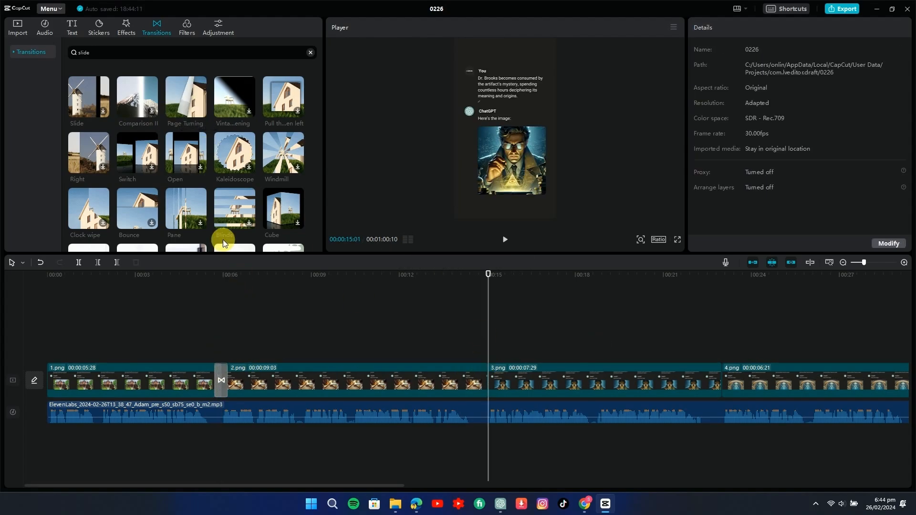
left_click_drag(718, 341, 722, 342)
left_click(201, 111)
left_click(340, 343)
key("ctrl+v")
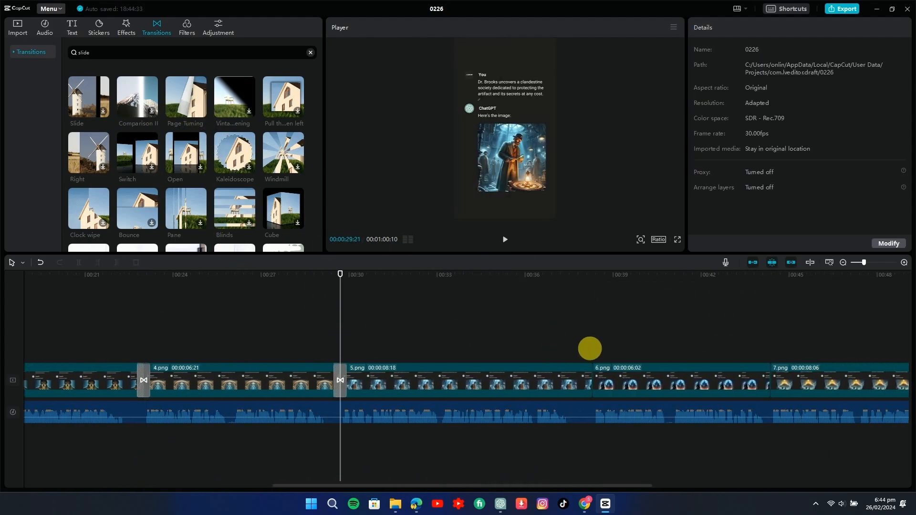
left_click(591, 349)
key("ctrl+v")
left_click(769, 346)
key("ctrl+v")
left_click_drag(395, 486, 631, 486)
left_click(465, 349)
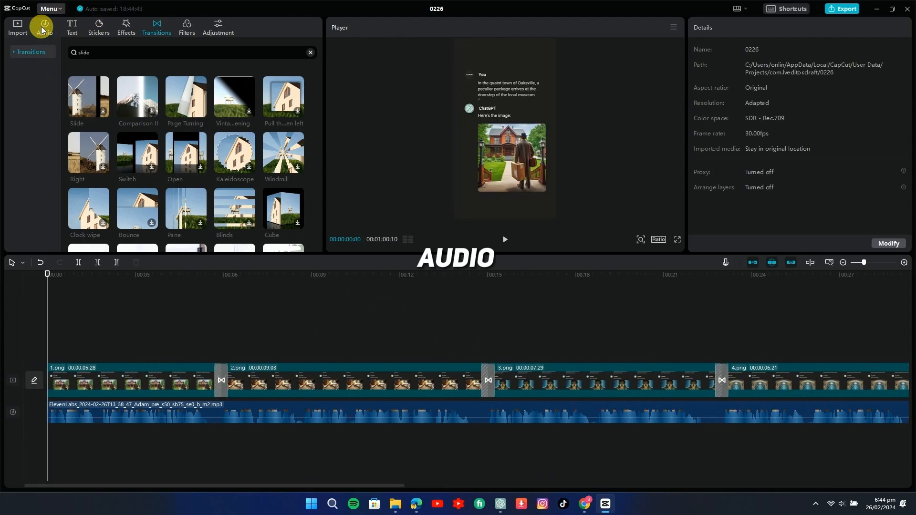
Step: Search the music library for "suspense" and add "A tense suspense piece on the piano" at the start of the timeline
left_click(44, 28)
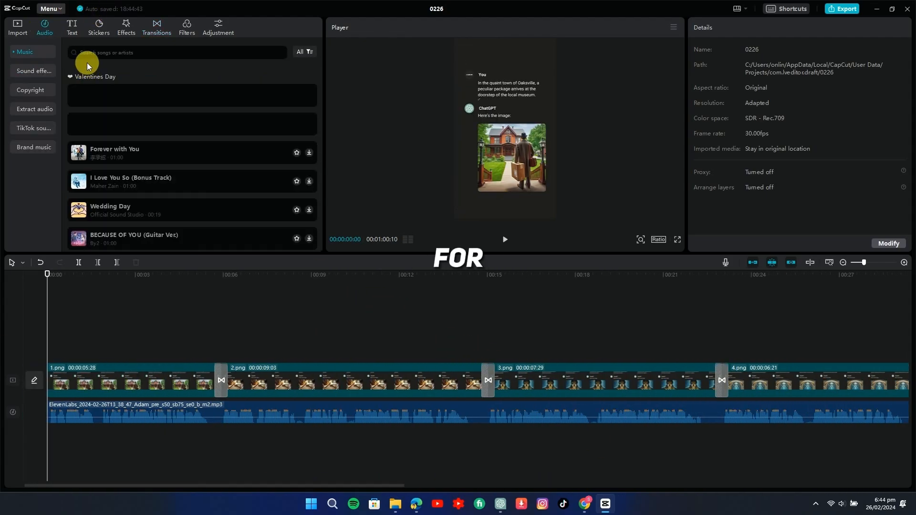
left_click(97, 53)
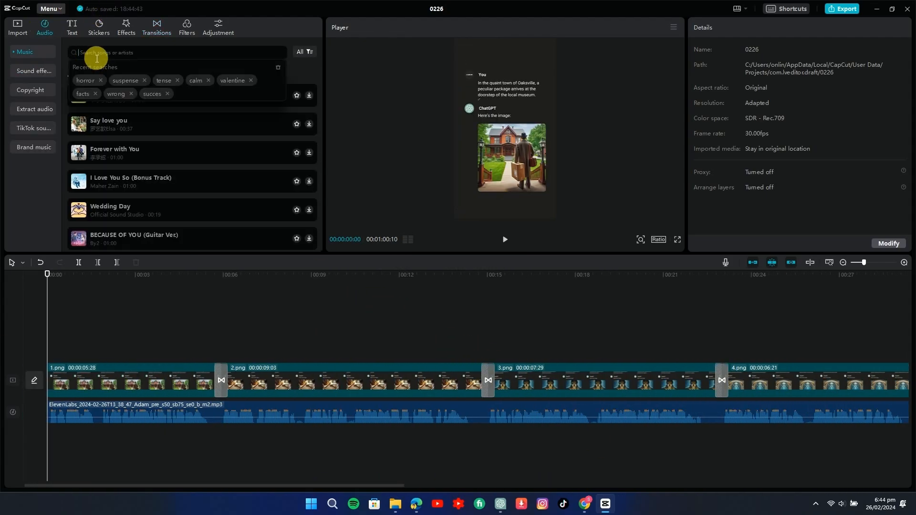
left_click(126, 81)
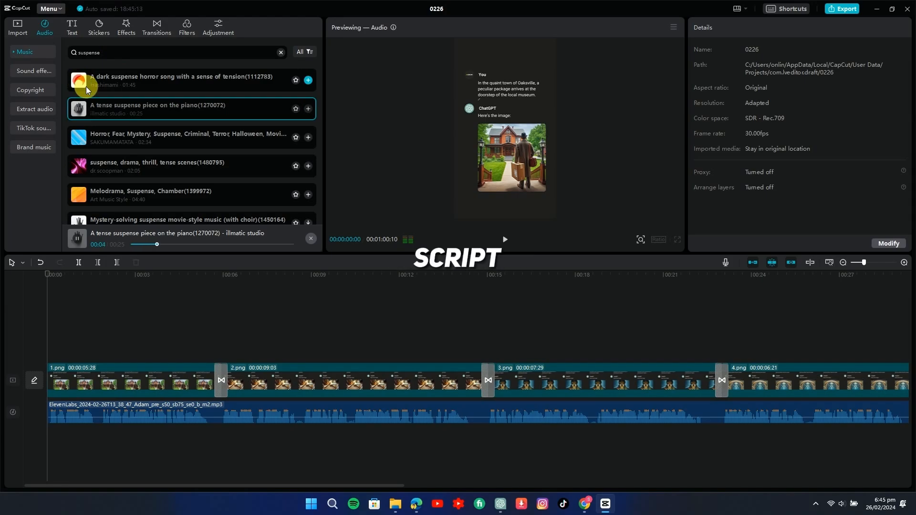
left_click(308, 108)
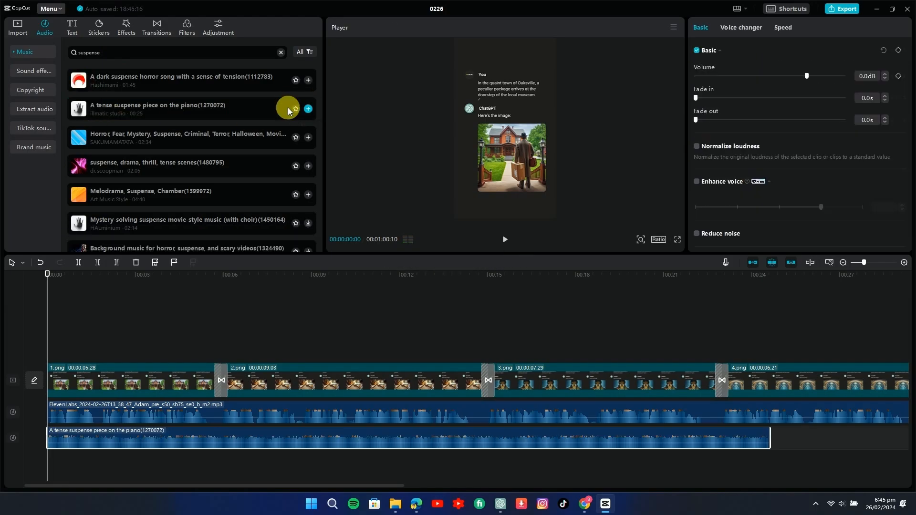
Step: Duplicate the suspense piano clip twice and line up the copies one after another so the music covers the whole video
left_click(308, 462)
left_click_drag(308, 461, 752, 452)
key("super")
scroll(746, 458, "down", 1)
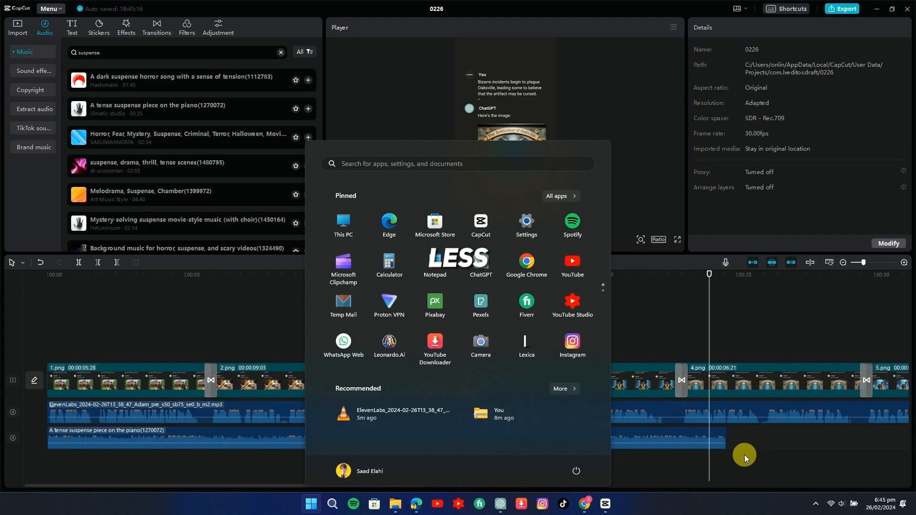
left_click(706, 465)
scroll(706, 464, "down", 4)
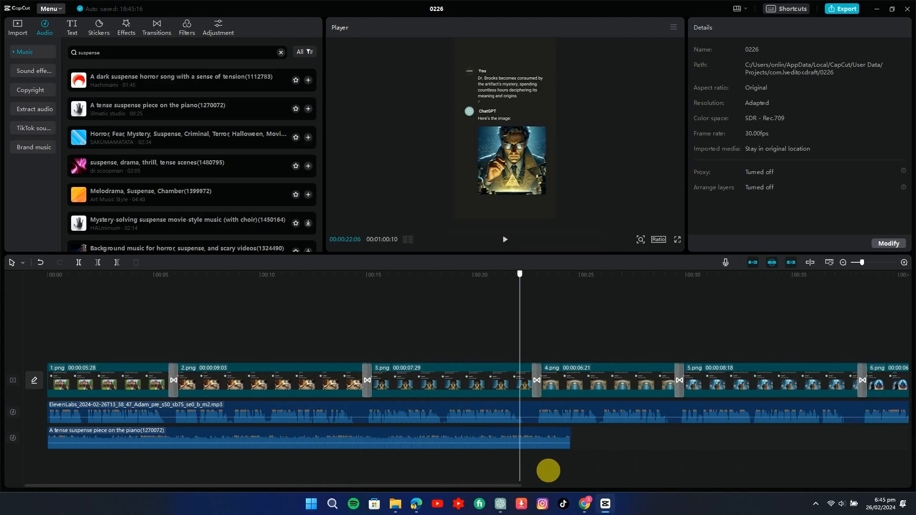
left_click(563, 472)
left_click(530, 435)
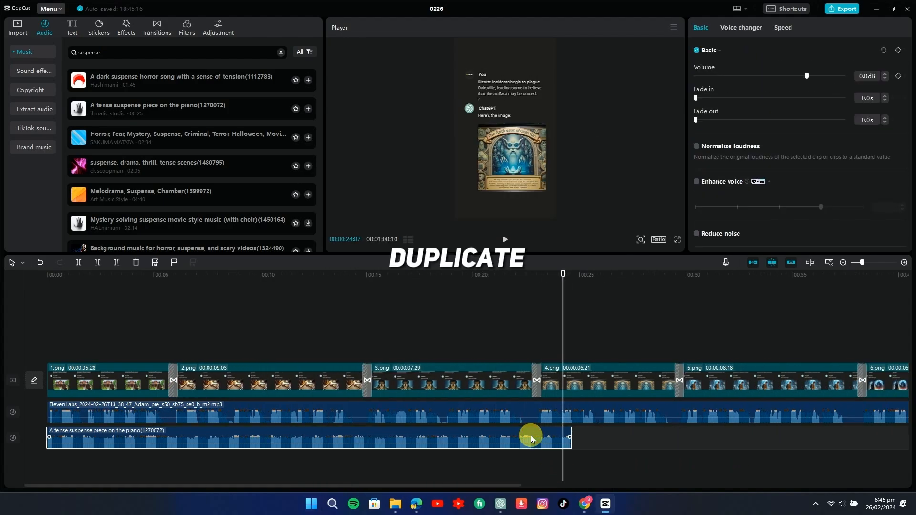
key("ctrl+c")
key("ctrl+v")
left_click_drag(550, 445, 77, 446)
key("ctrl+v")
left_click(562, 444)
left_click(842, 262)
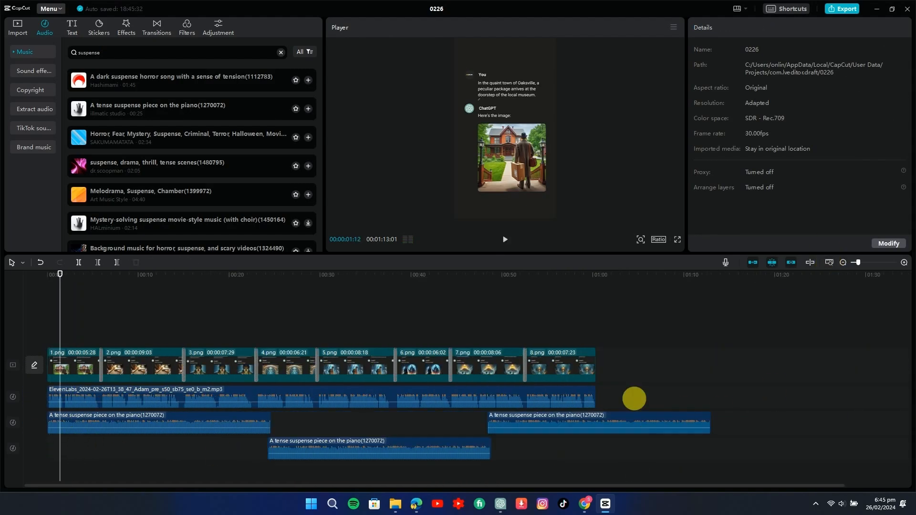
Step: Trim off the part of the last music clip that runs past the end of the video
left_click(597, 405)
left_click(599, 416)
key("w")
Step: Lower the volume of all three music clips to -10.1 dB and open the video from its start in full-screen preview
left_click_drag(625, 421, 188, 476)
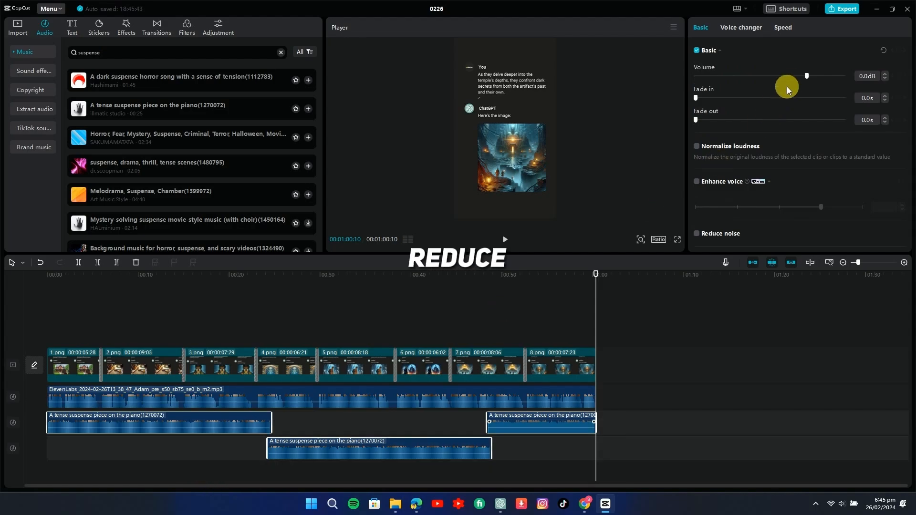
left_click_drag(791, 76, 786, 77)
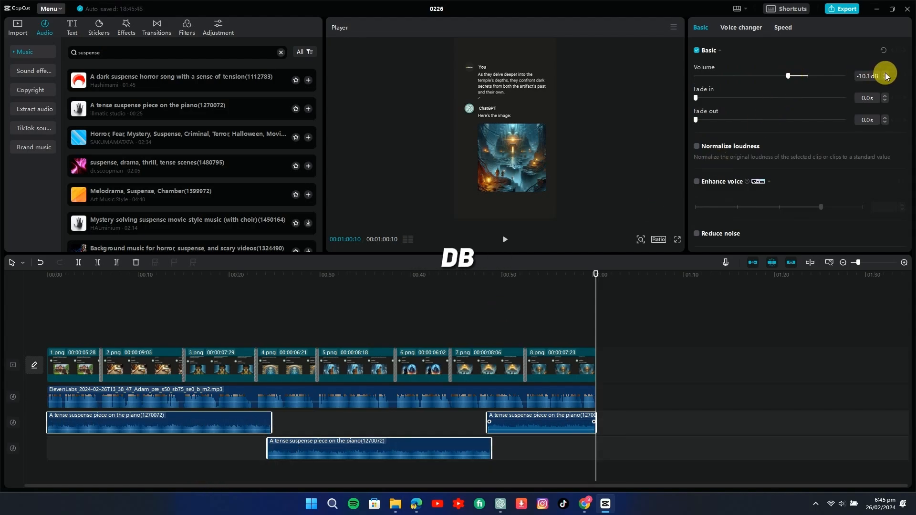
left_click(443, 303)
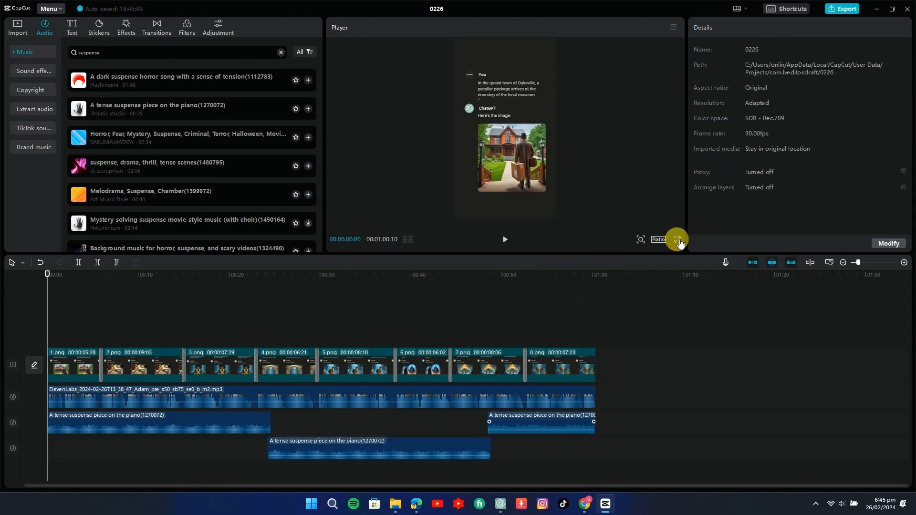
left_click(677, 240)
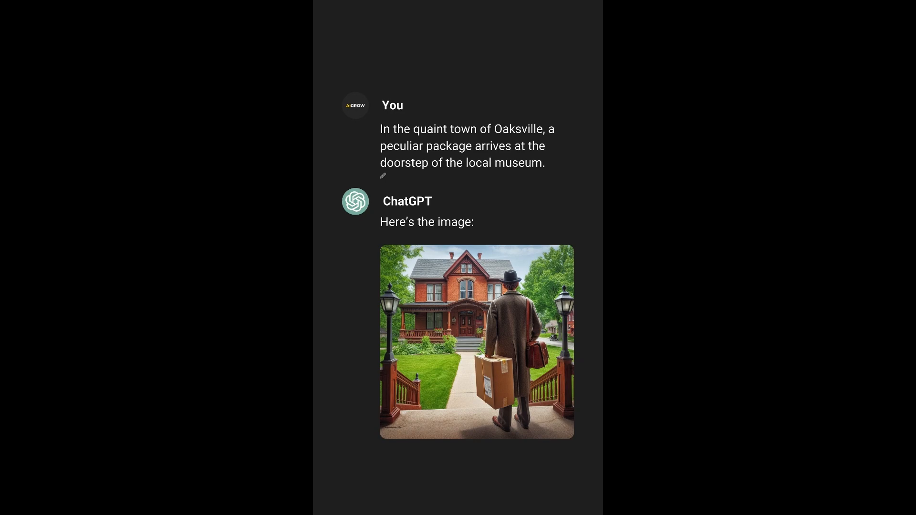